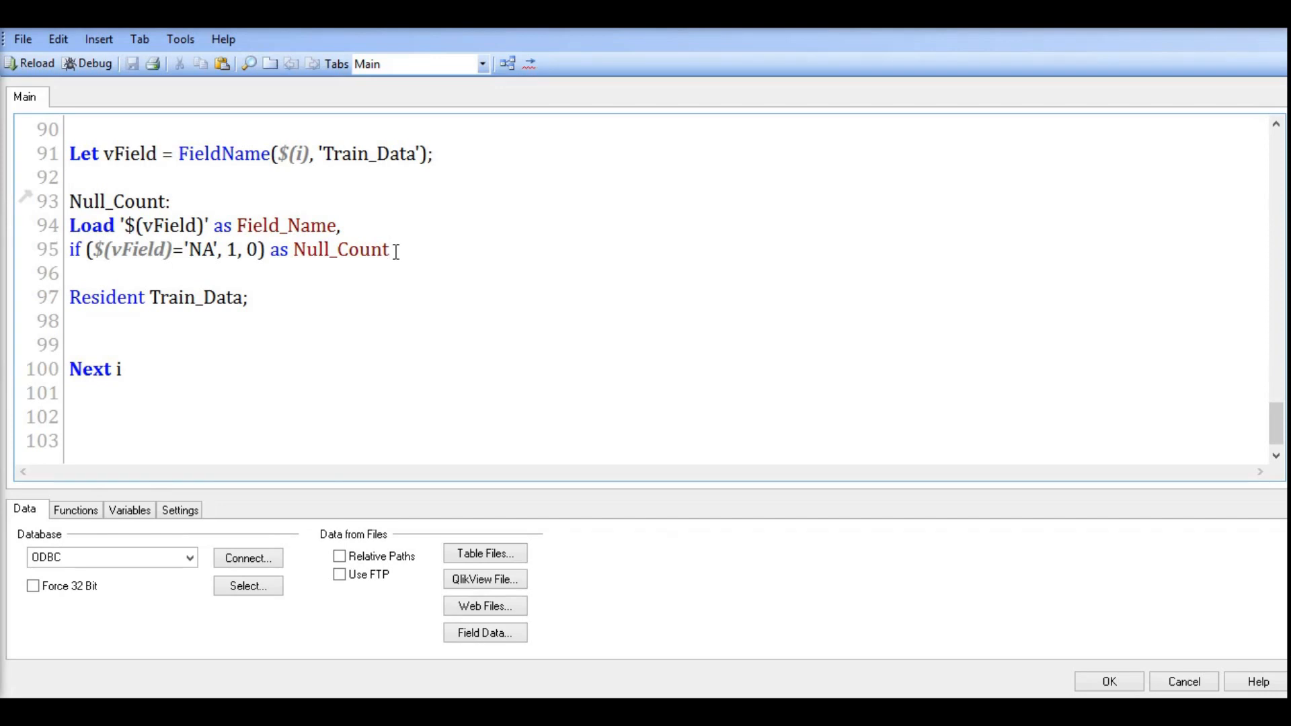
pyautogui.write(',')
pyautogui.press('Return')
pyautogui.press('Return')
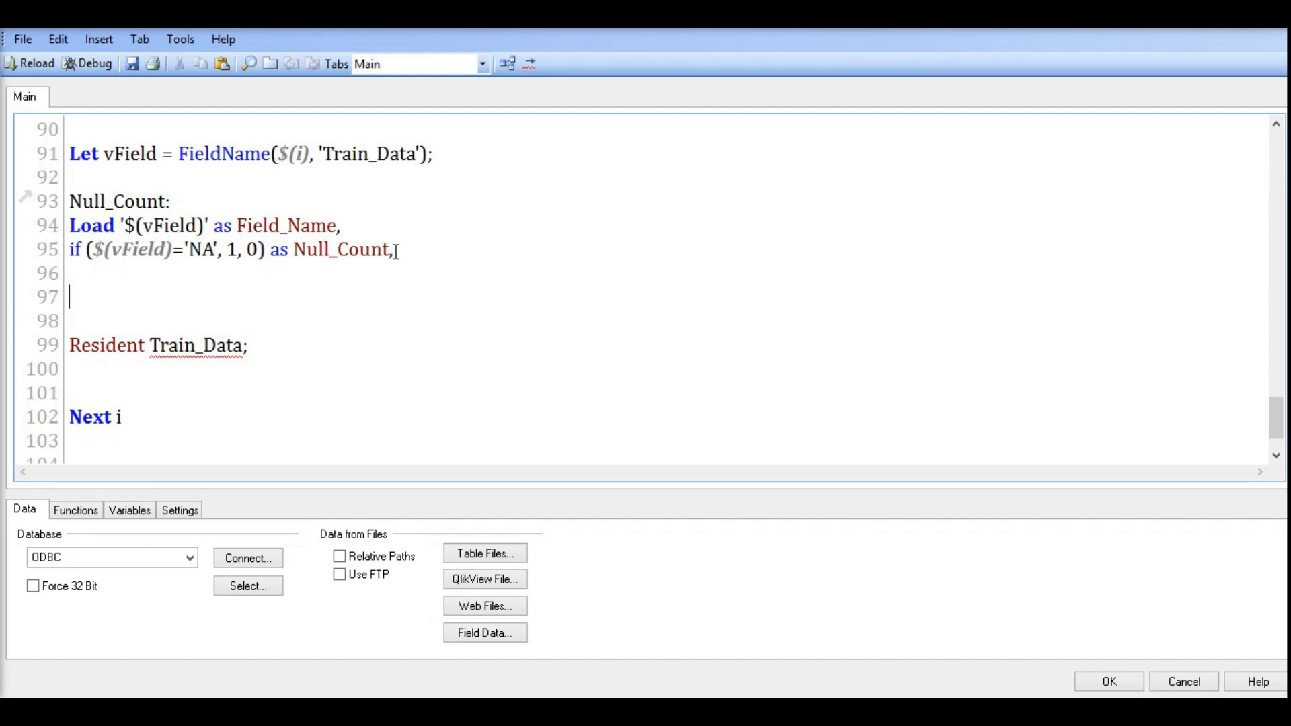
pyautogui.write('if(')
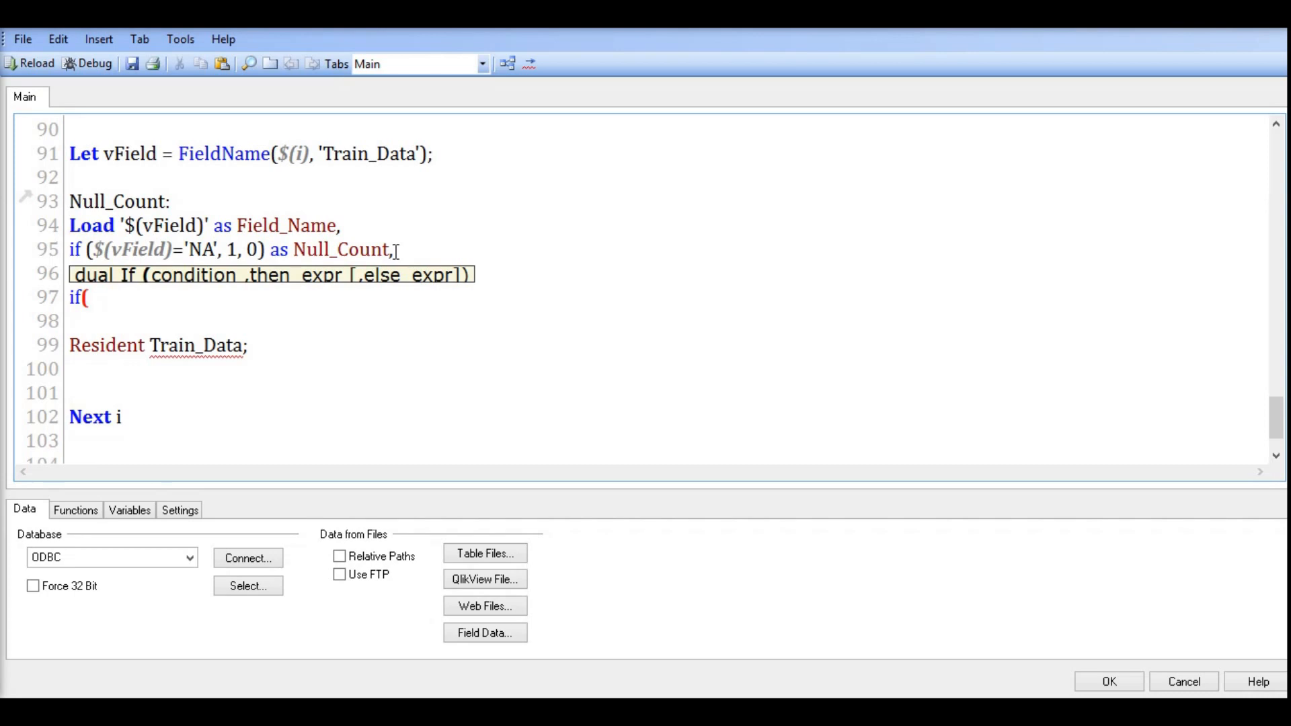
pyautogui.write(' pu')
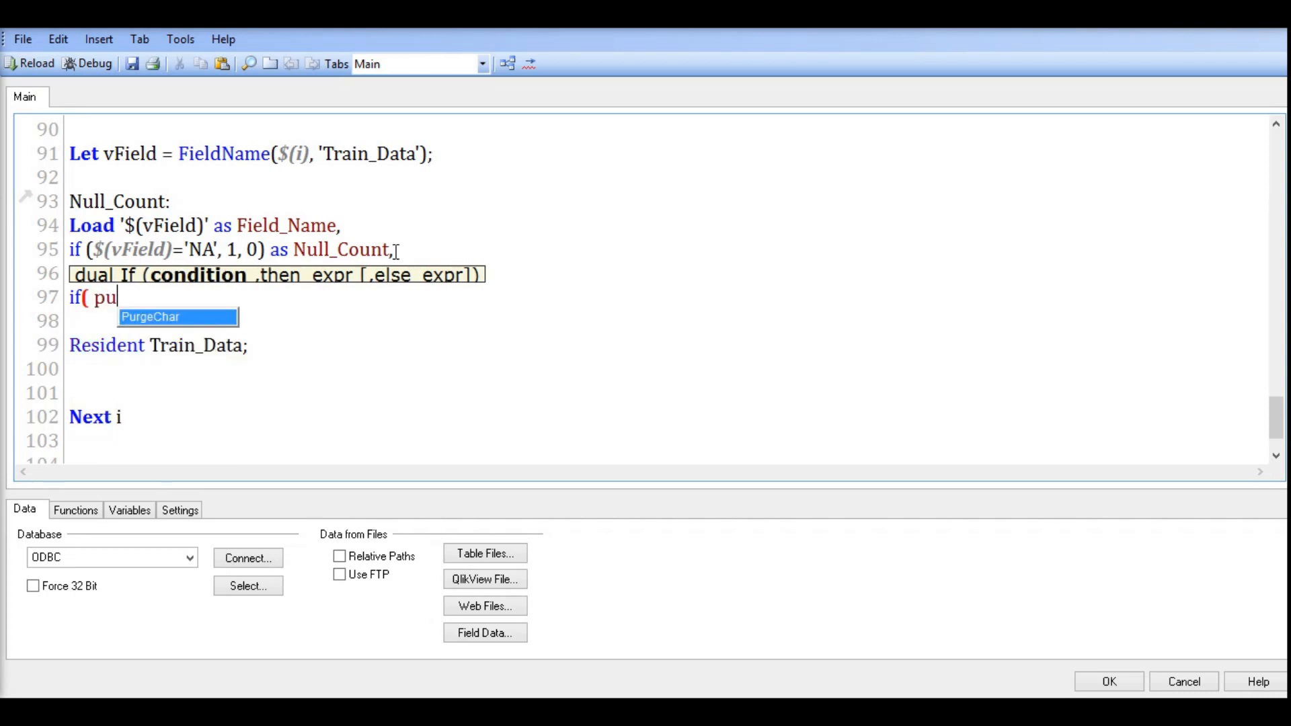
pyautogui.write('rgecha')
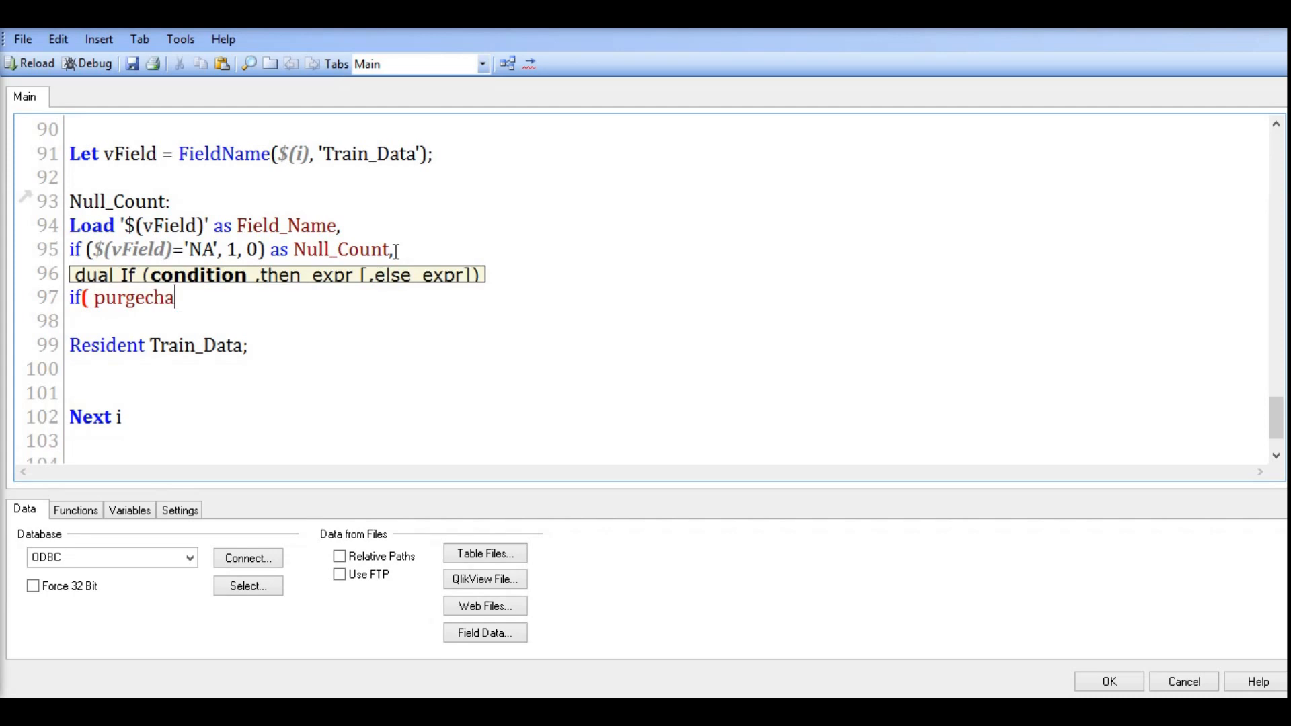
pyautogui.write('r(')
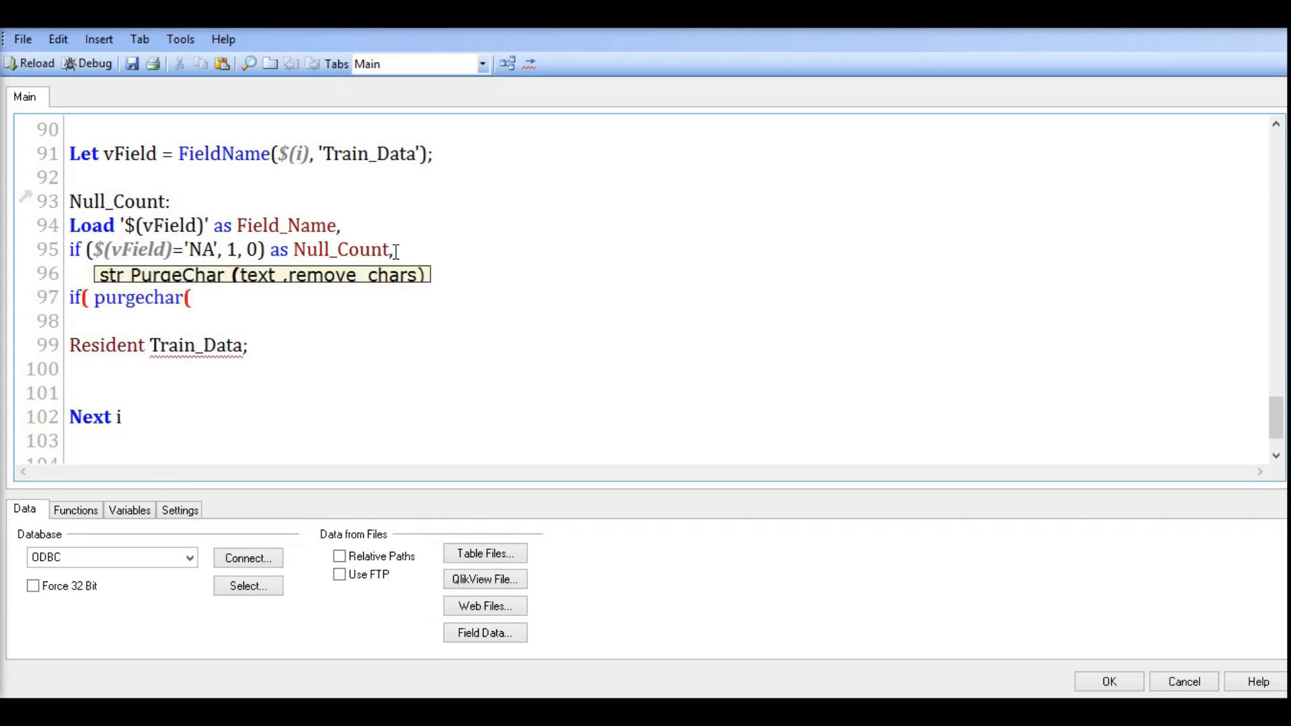
pyautogui.write('$(vField')
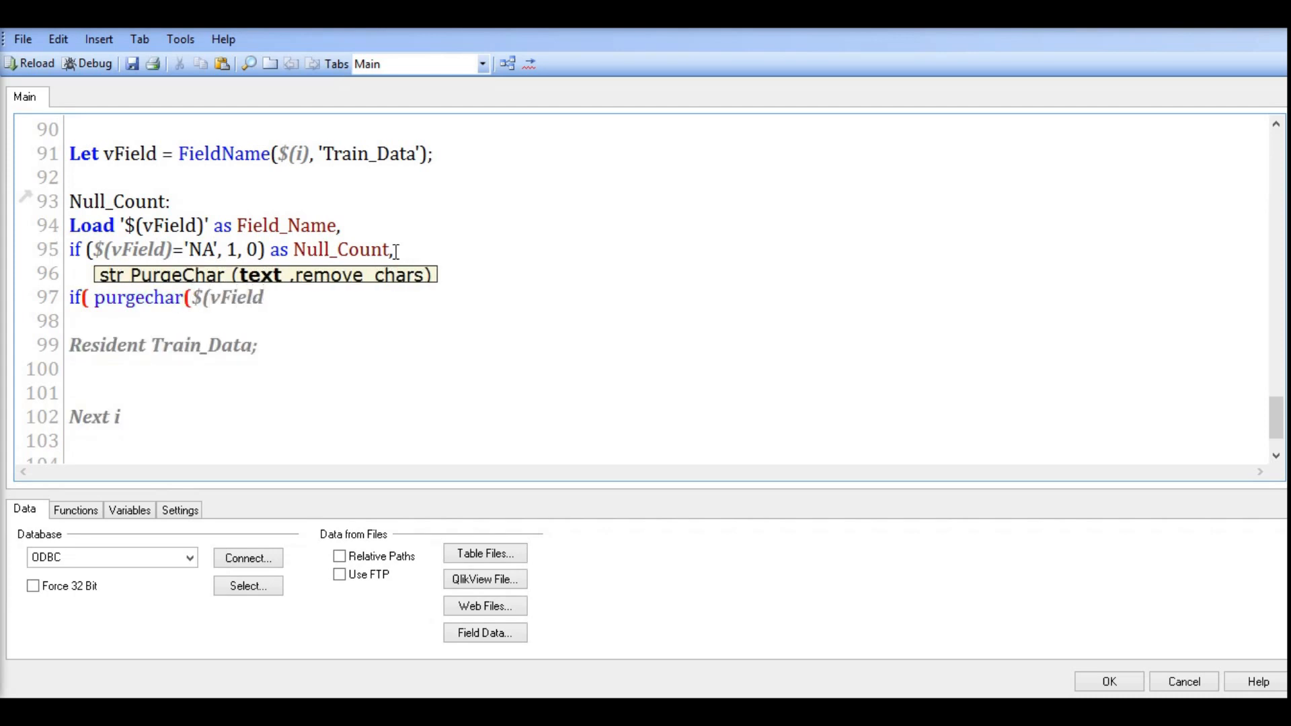
pyautogui.write("),'")
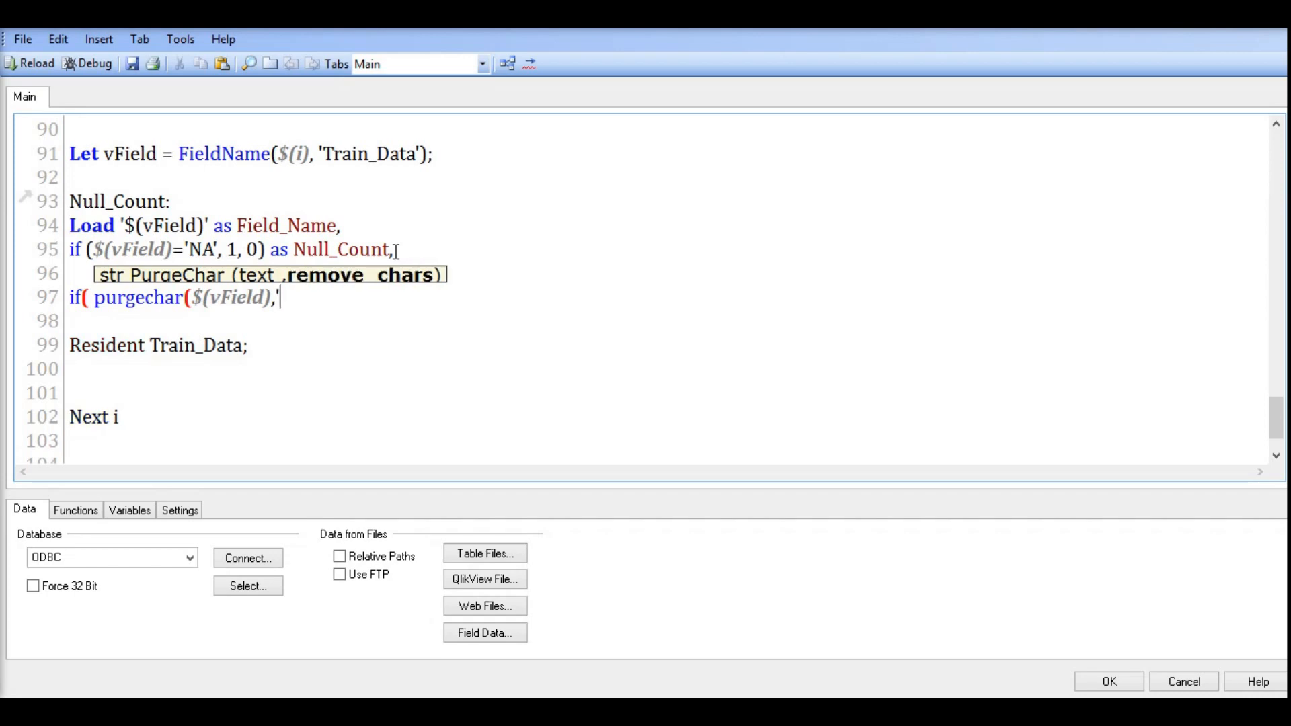
pyautogui.write('01234567')
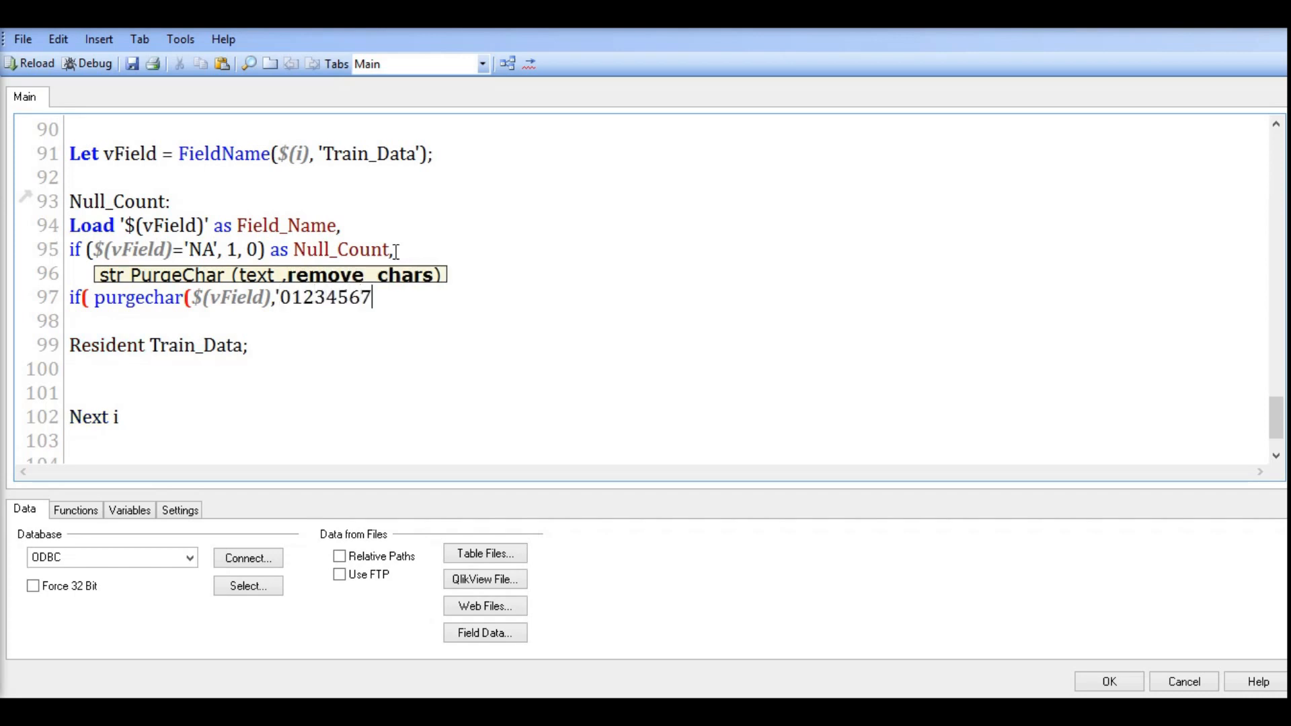
pyautogui.write("89.')")
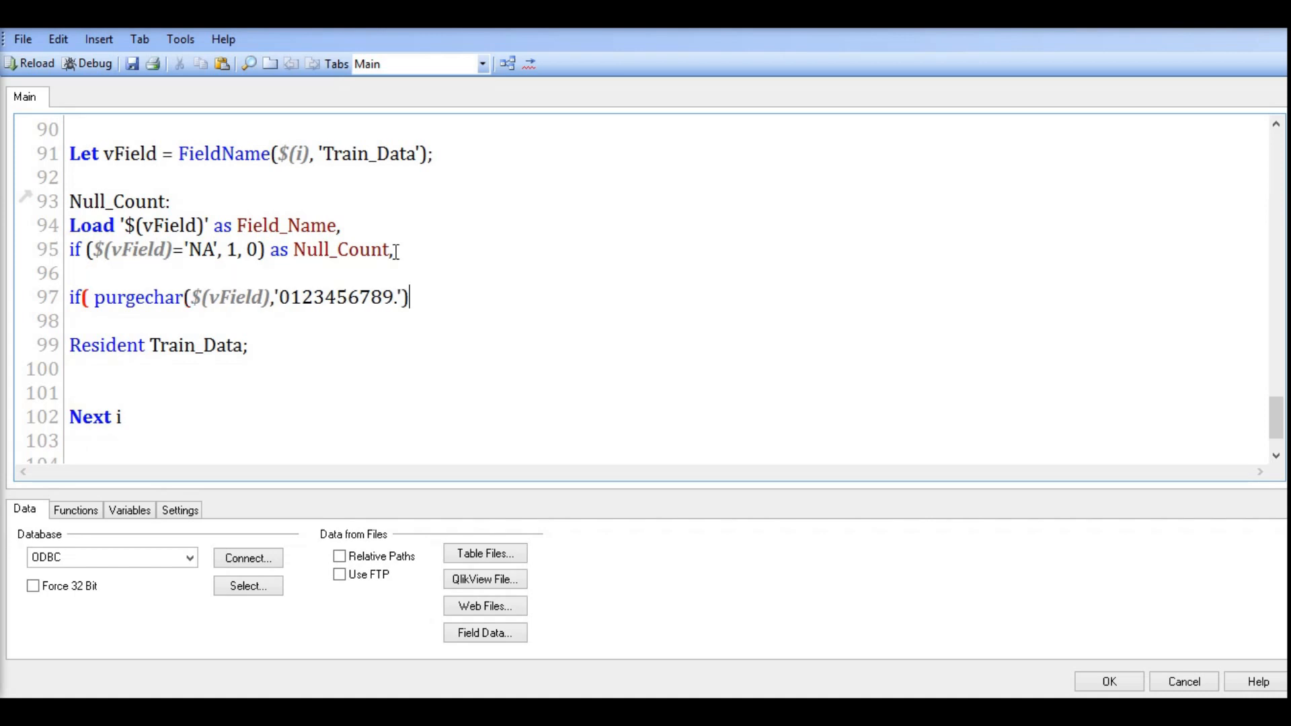
# - Wrap the purgechar expression in len(), test it for =0 and return 'Num' when true
pyautogui.click(94, 297)
pyautogui.write('len(')
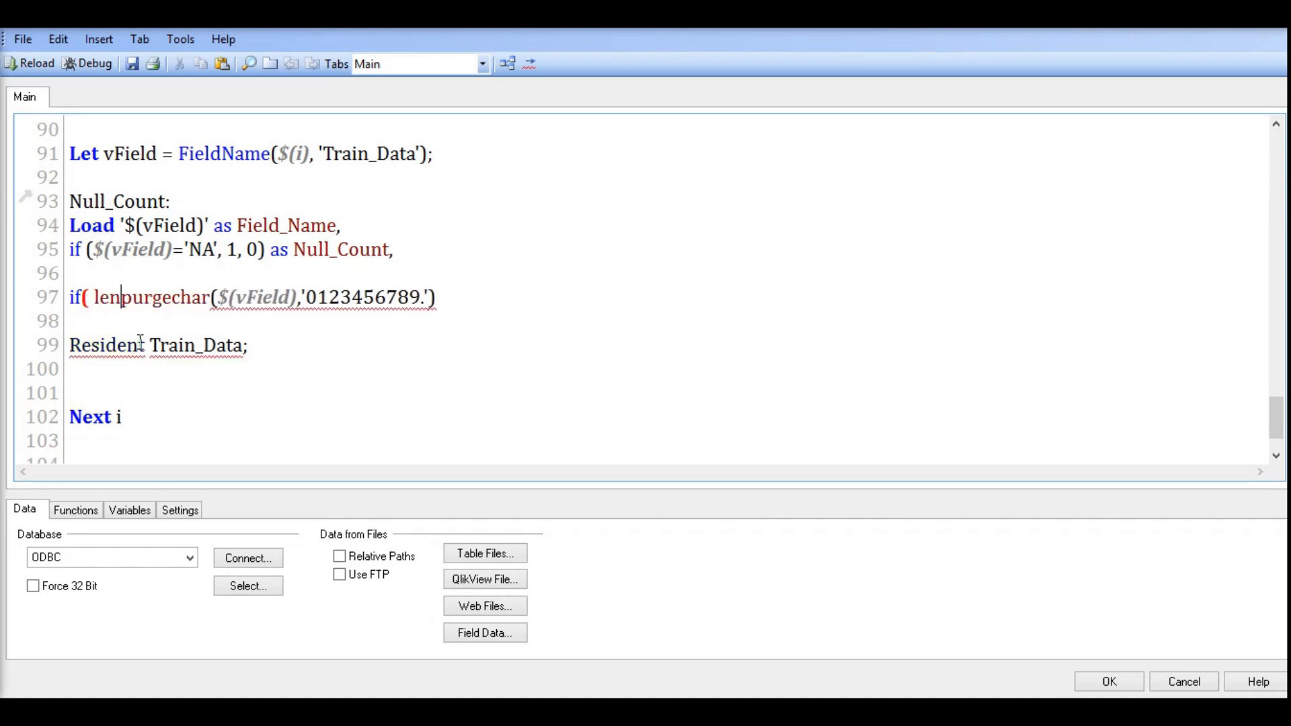
pyautogui.click(460, 289)
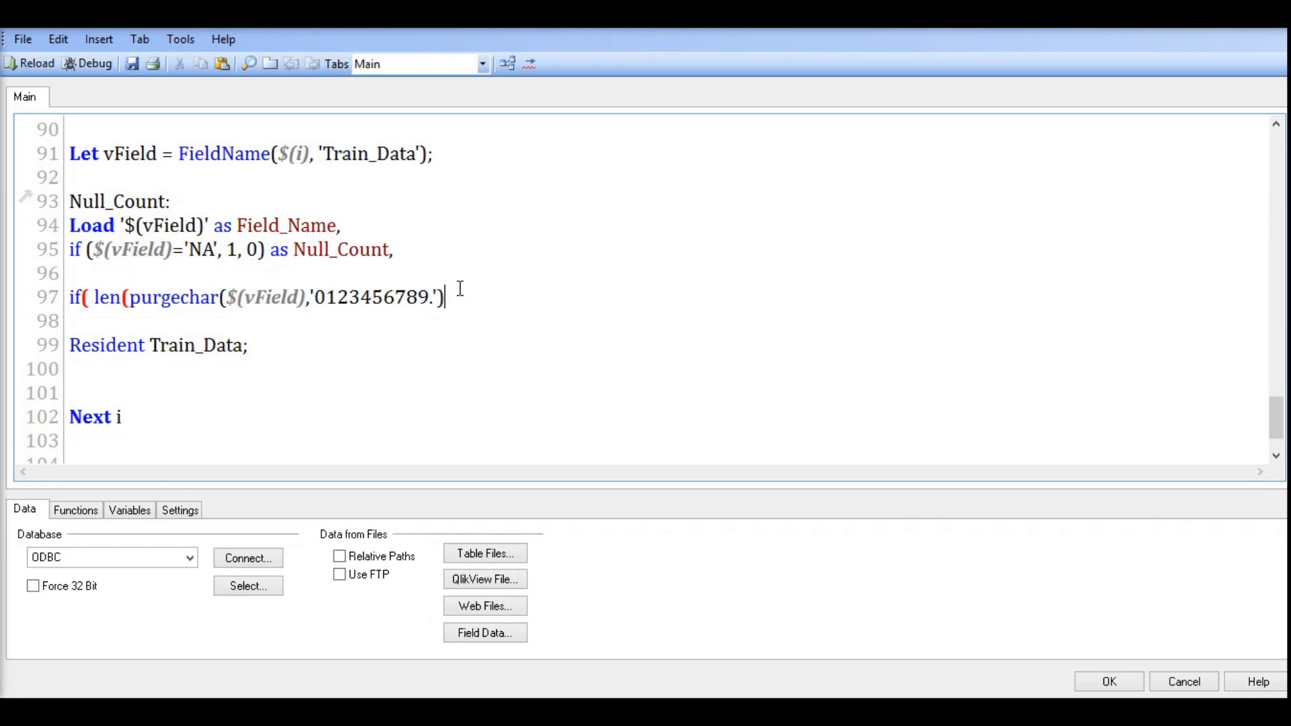
pyautogui.write(')=0,')
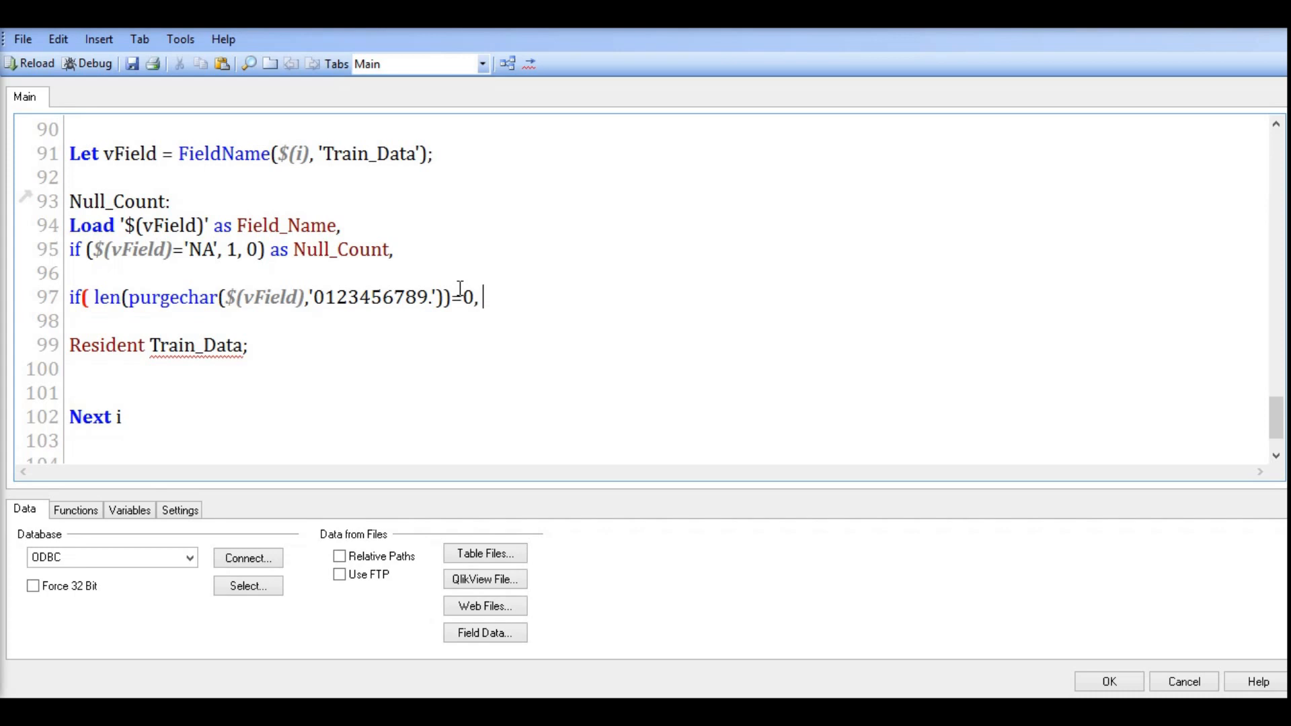
pyautogui.write(" 'Num")
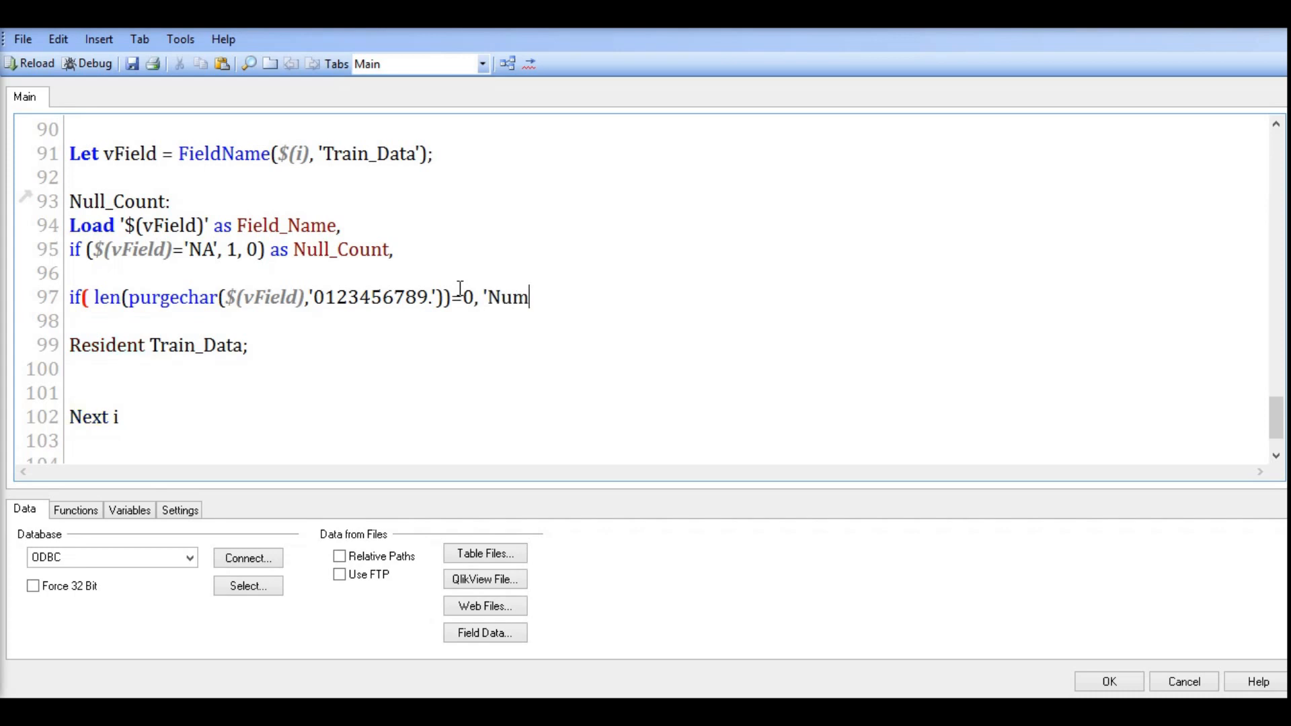
pyautogui.write("',")
pyautogui.press('Return')
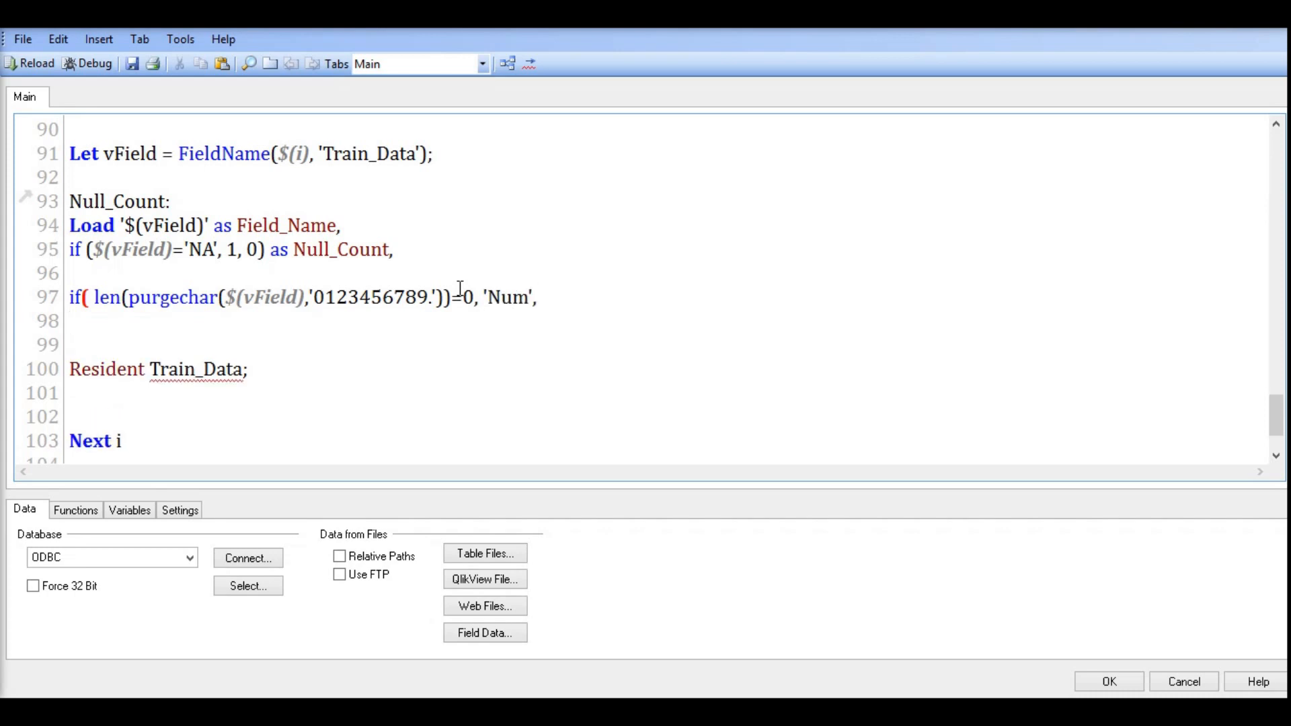
pyautogui.write('if(len')
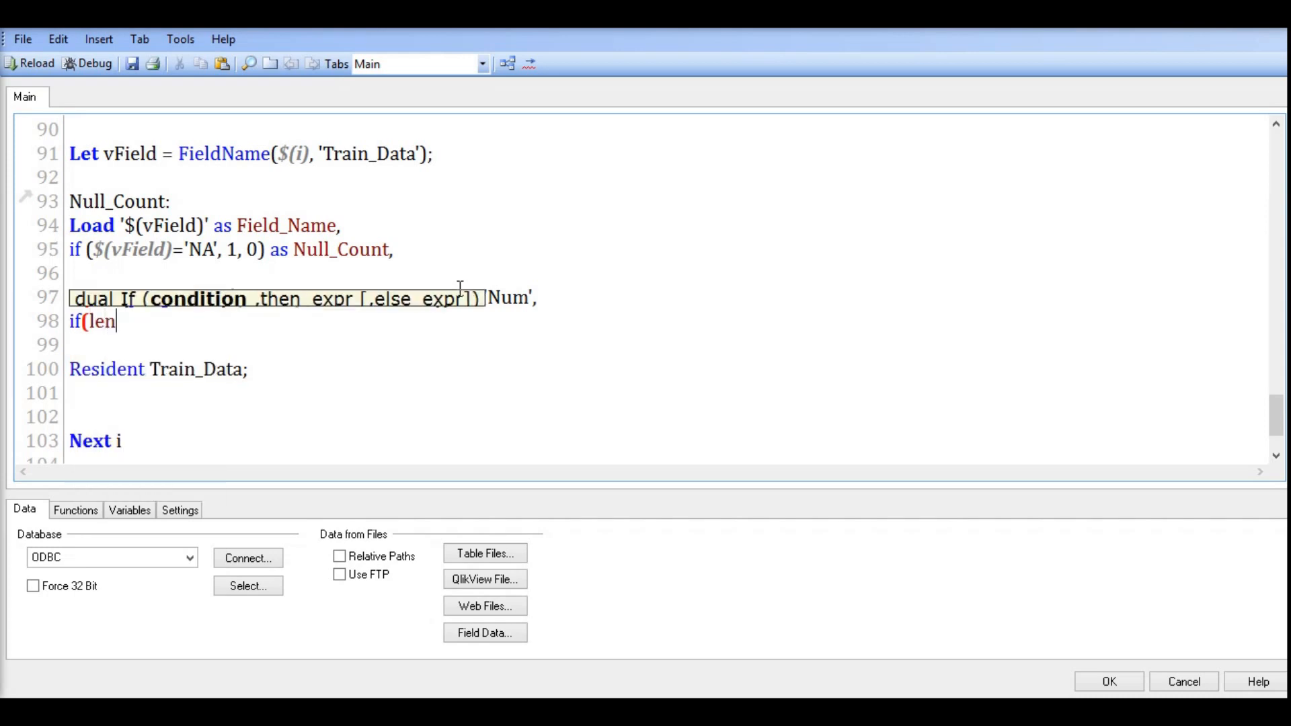
pyautogui.write('(purge')
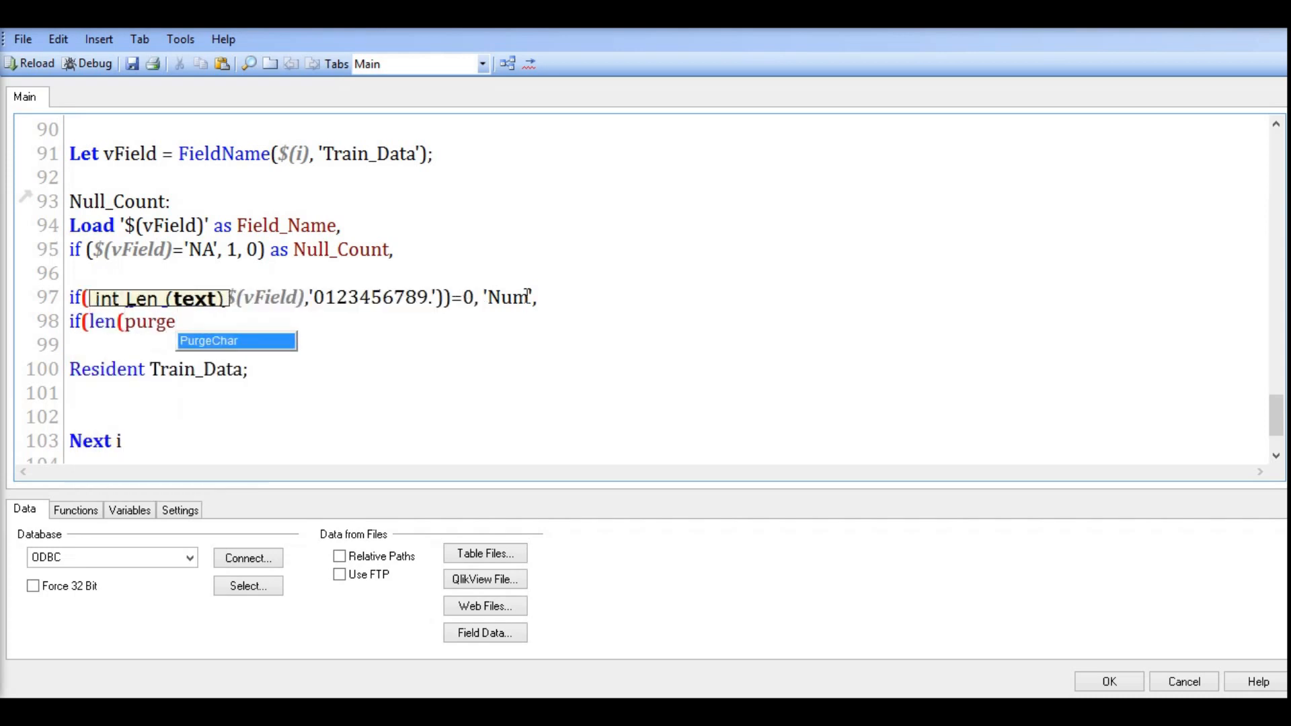
pyautogui.press('Return')
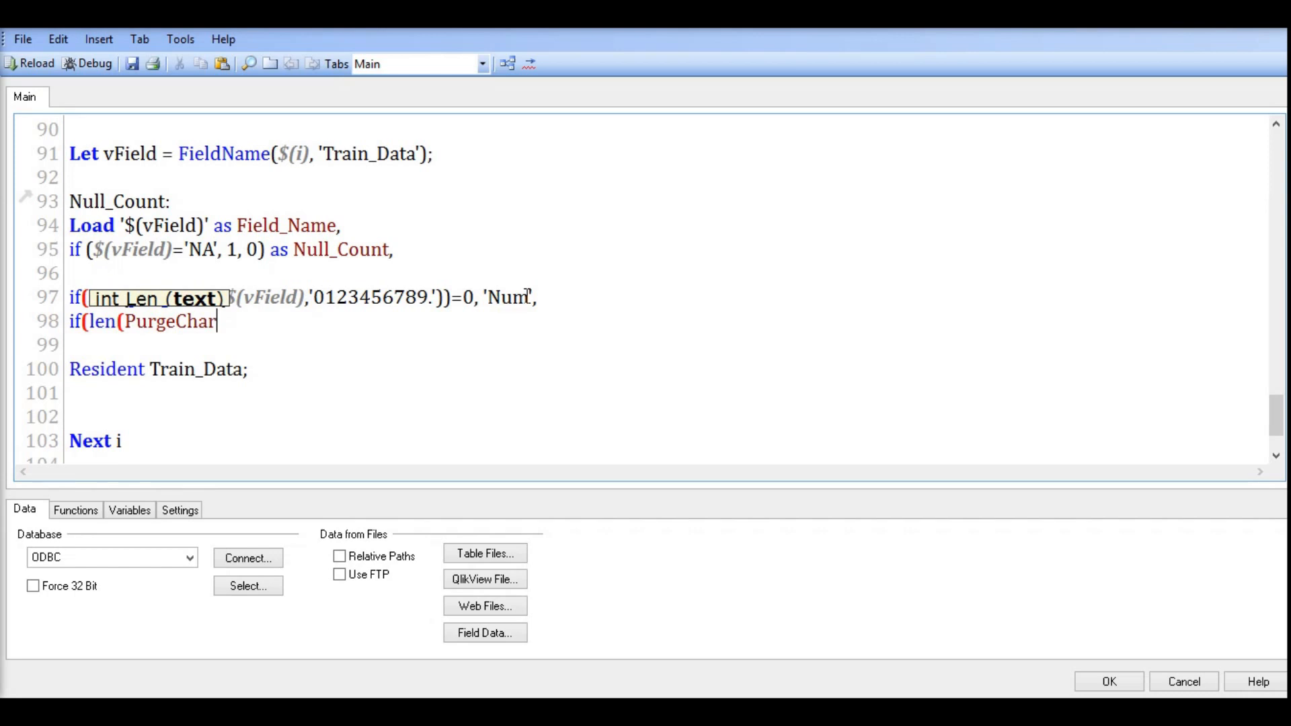
pyautogui.write('($(vFi')
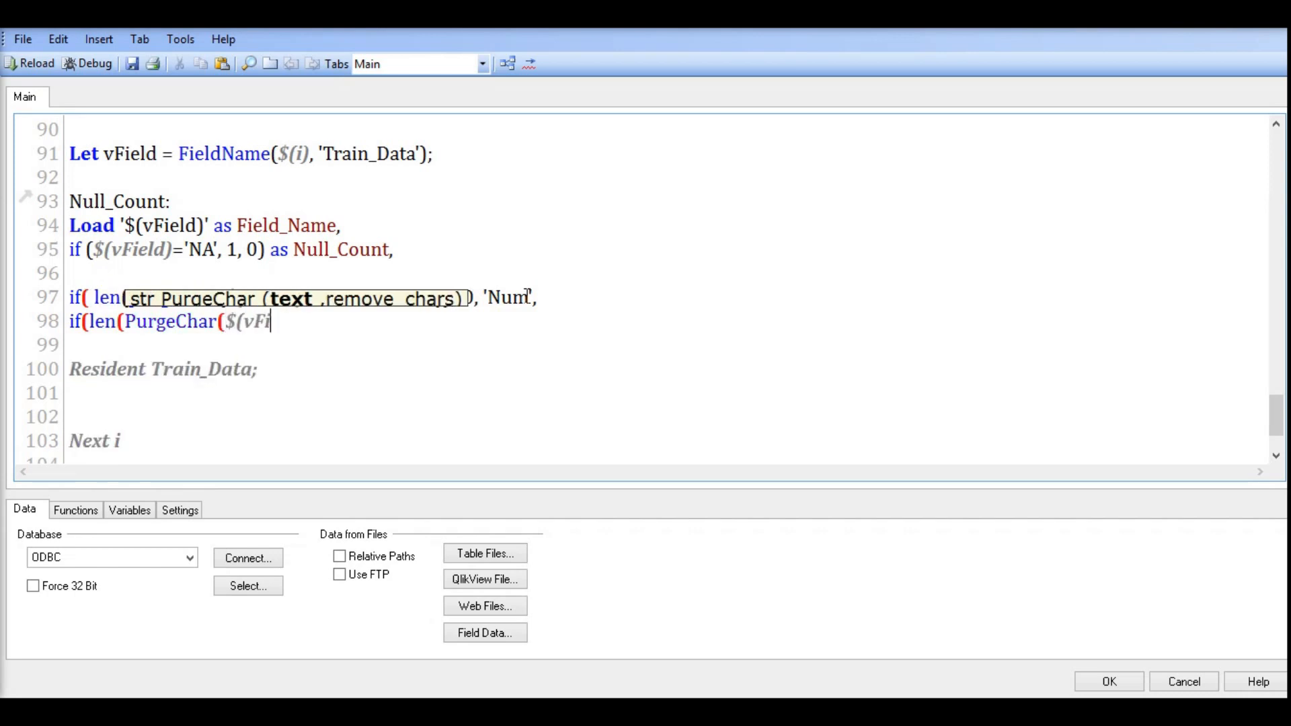
pyautogui.write('eld),')
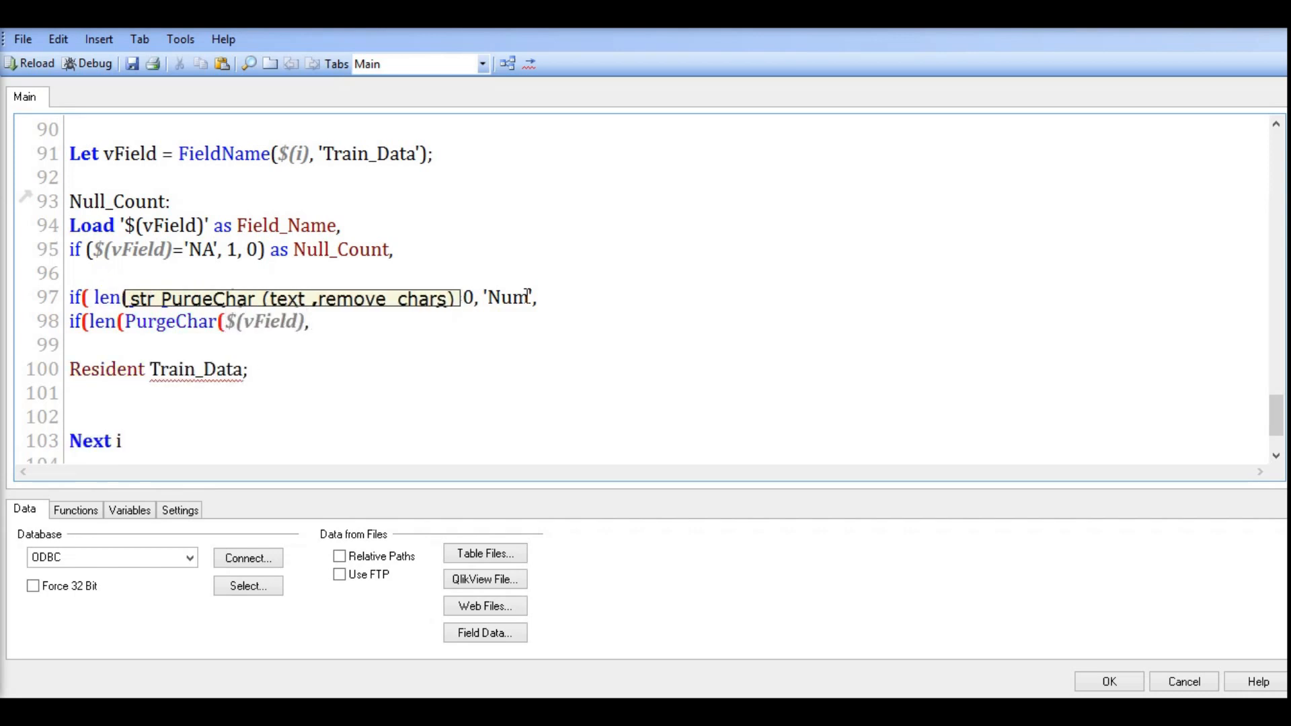
pyautogui.write("'012")
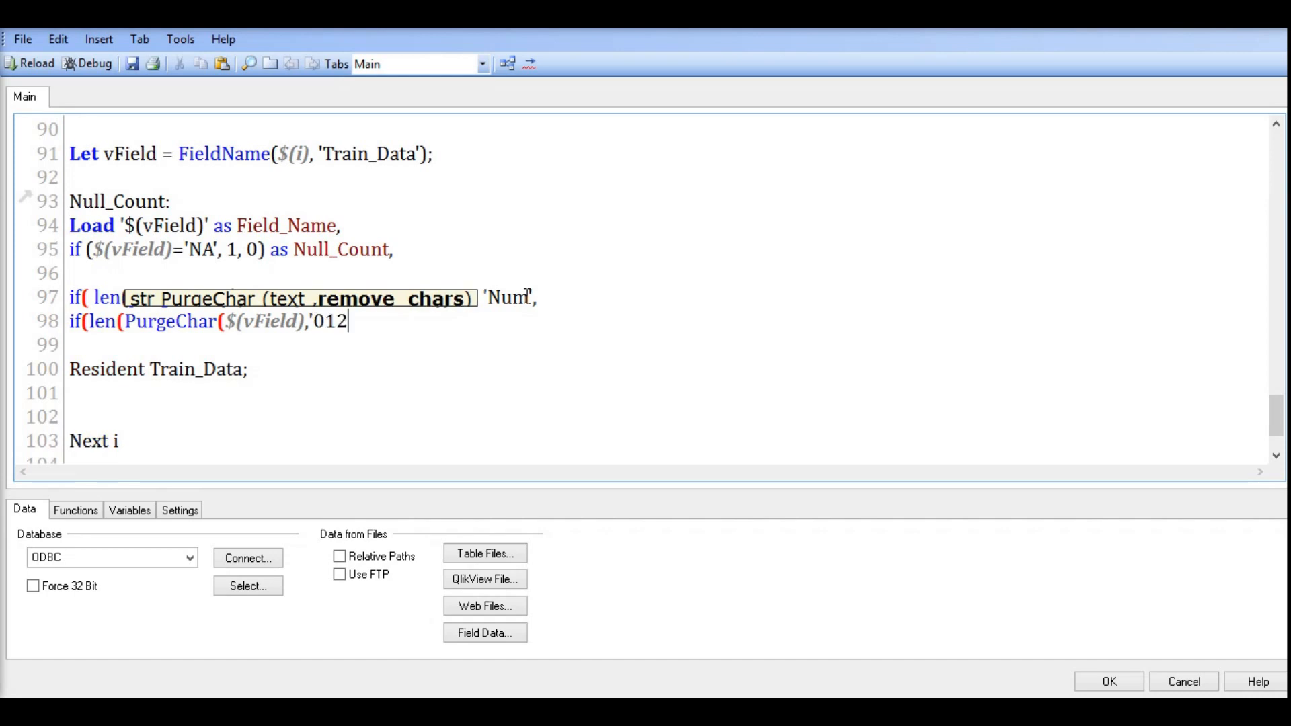
pyautogui.write('3456789')
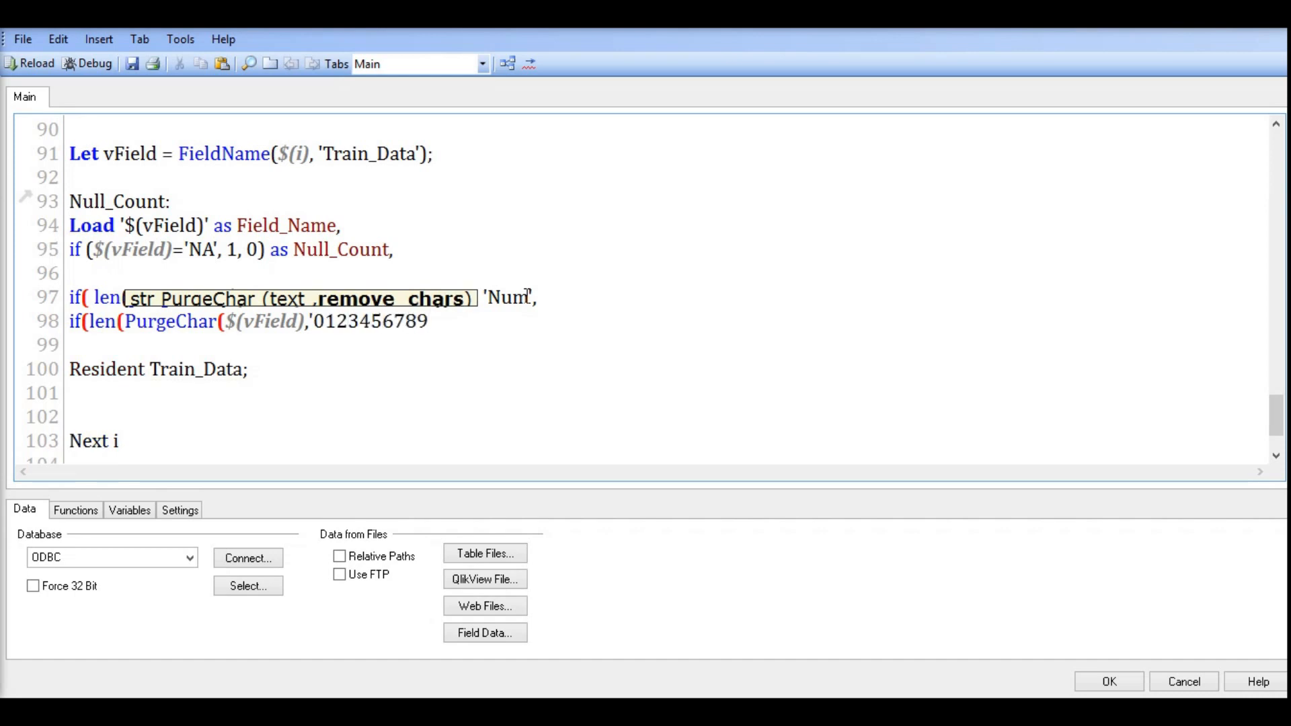
pyautogui.write(".')")
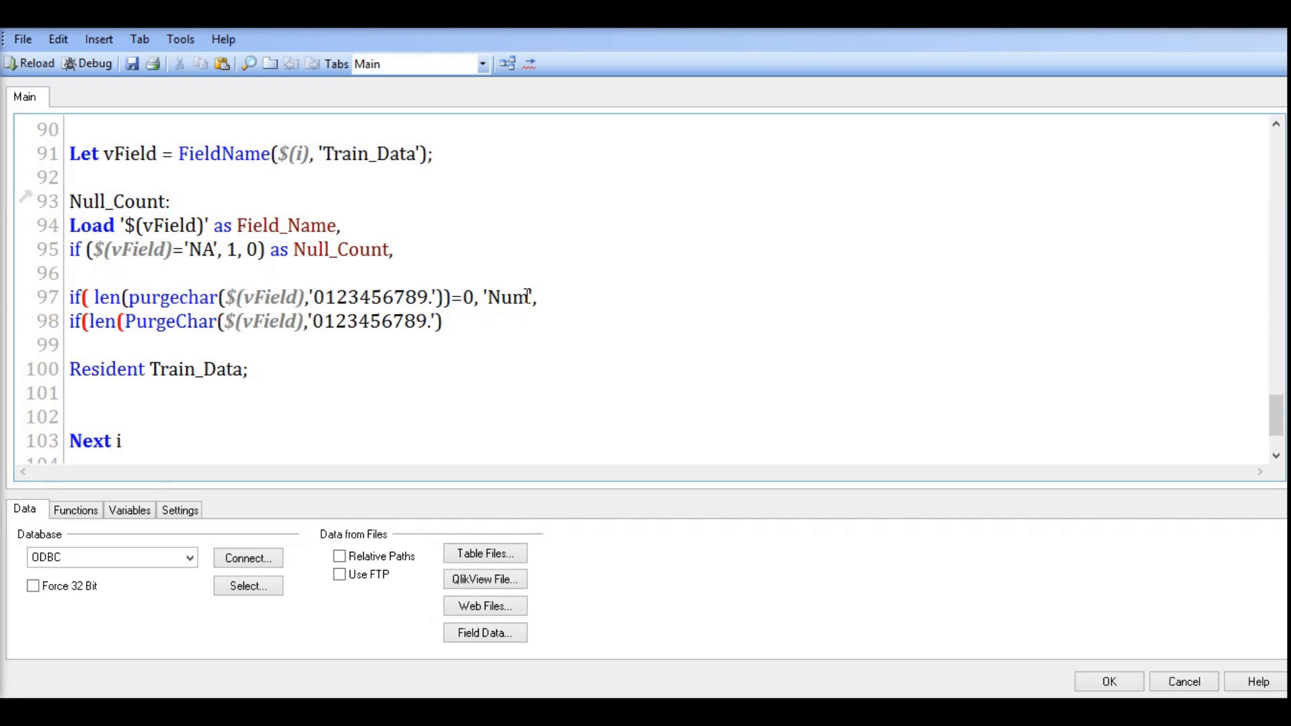
# - Complete the nested condition with >0 returning 'Text', and alias the whole expression as Data_Type
pyautogui.write(')>0')
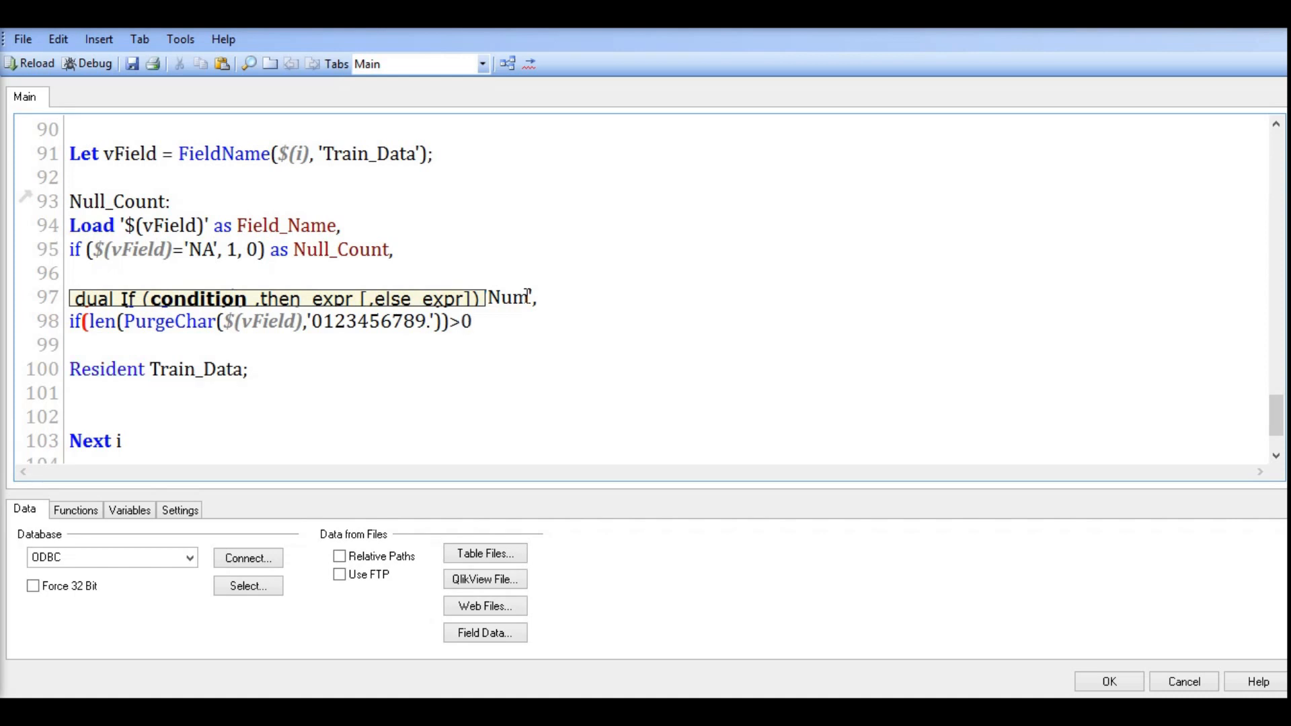
pyautogui.write(',')
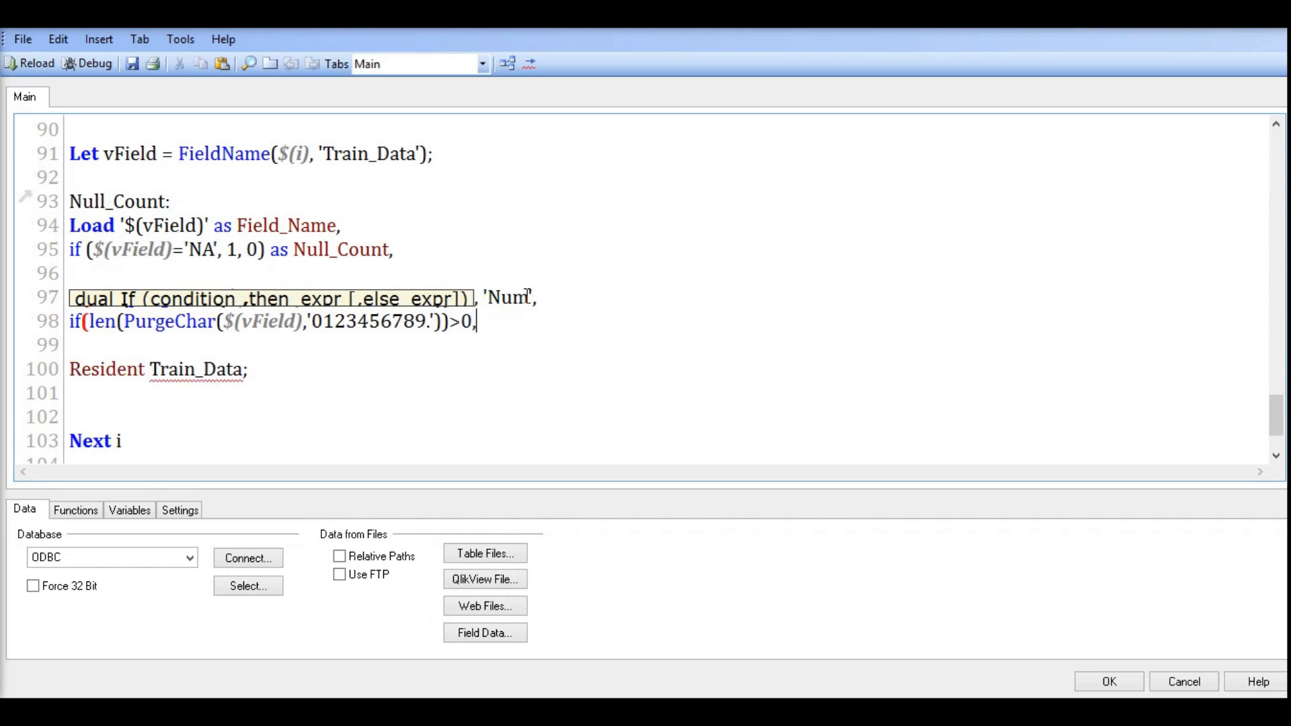
pyautogui.write(" 'Te")
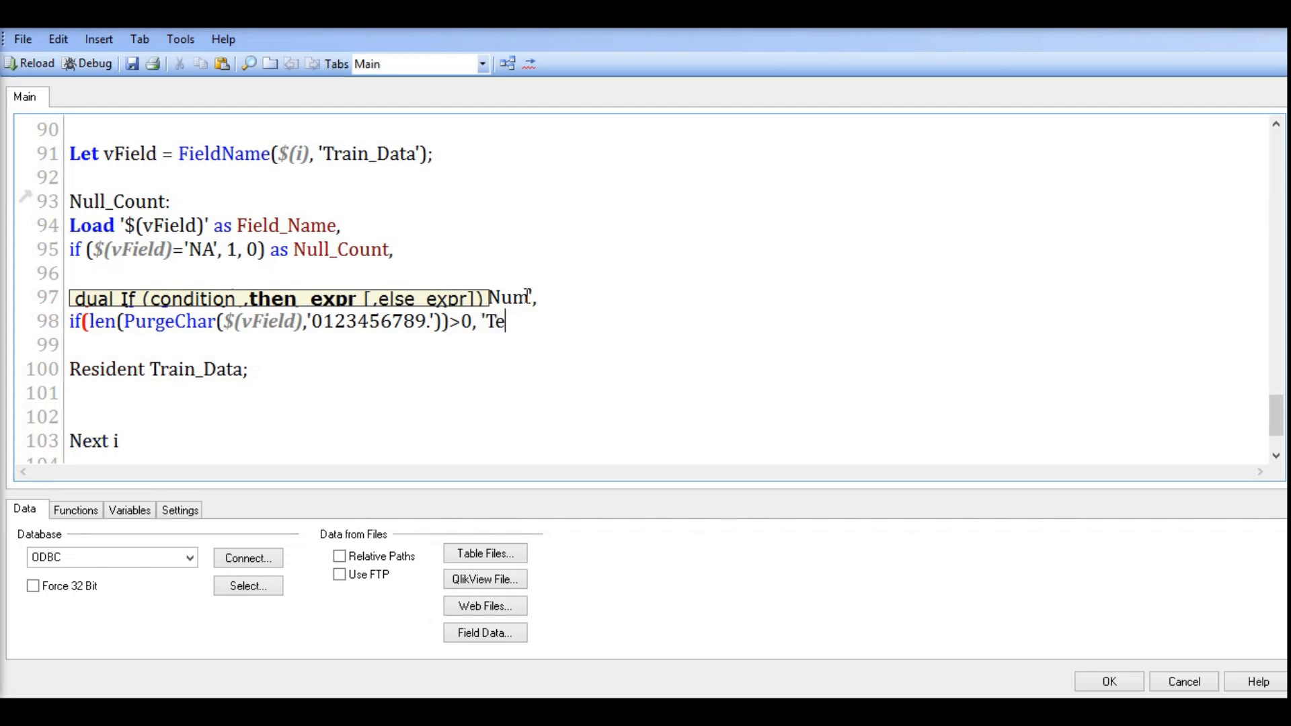
pyautogui.write("xt')) ")
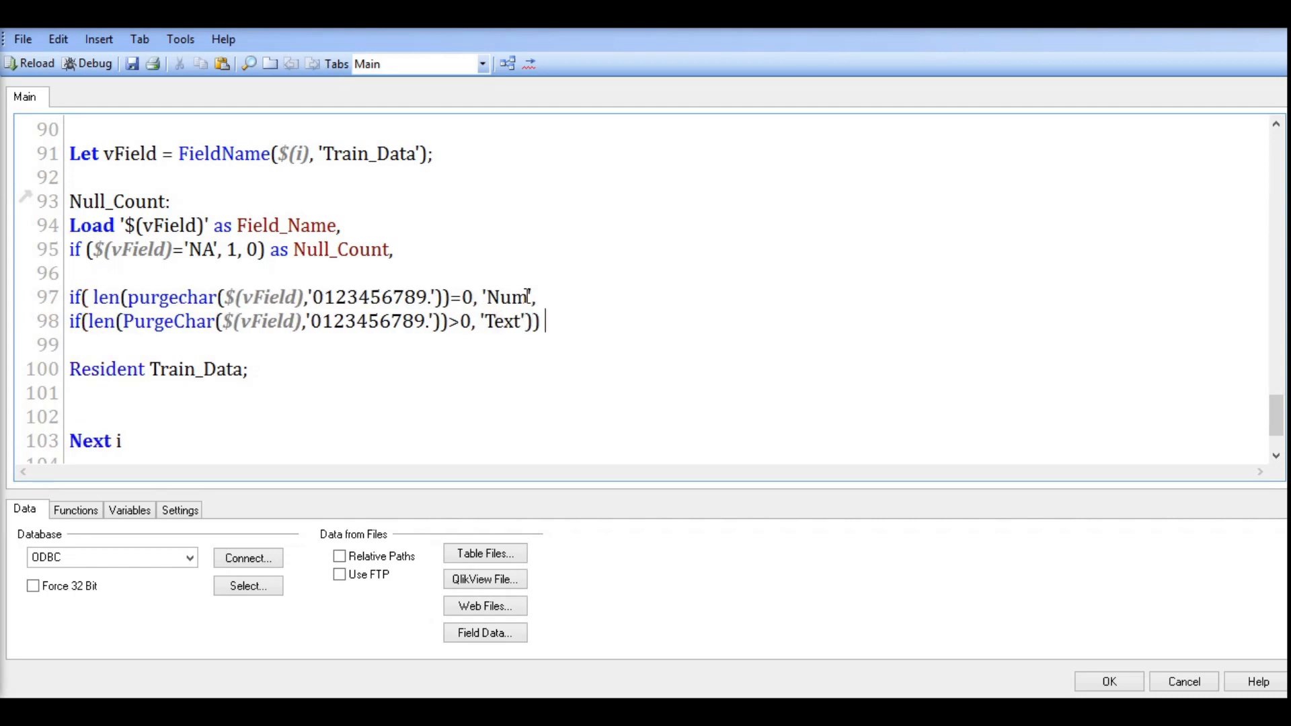
pyautogui.write('as Data_Type')
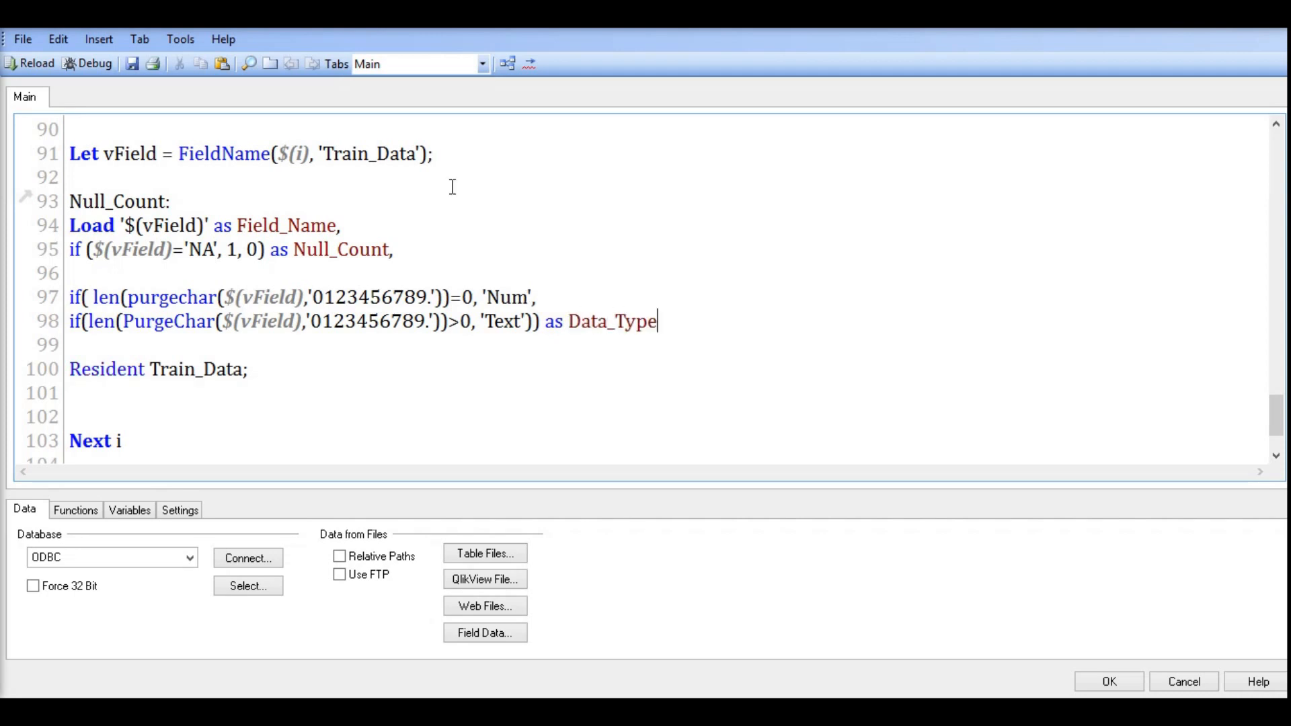
# - Save and reload the script, closing the execution progress and sheet properties dialogs
pyautogui.click(132, 64)
pyautogui.click(20, 64)
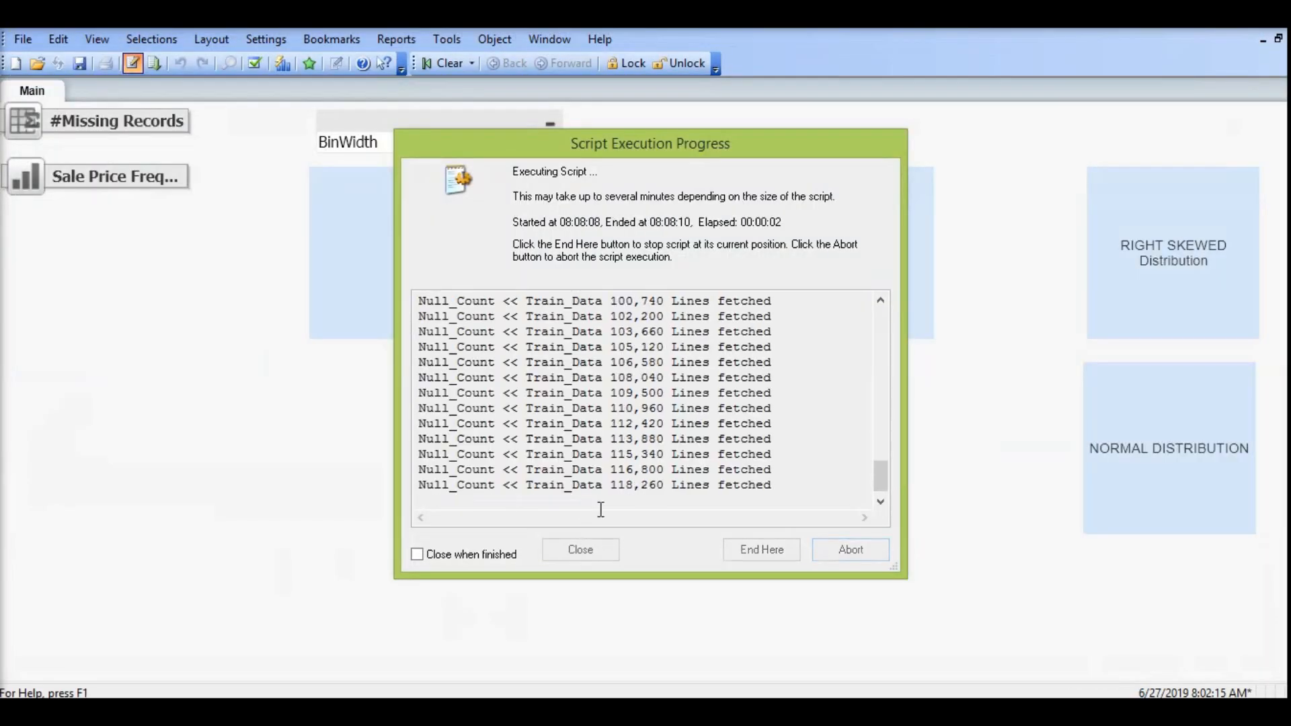
pyautogui.click(585, 551)
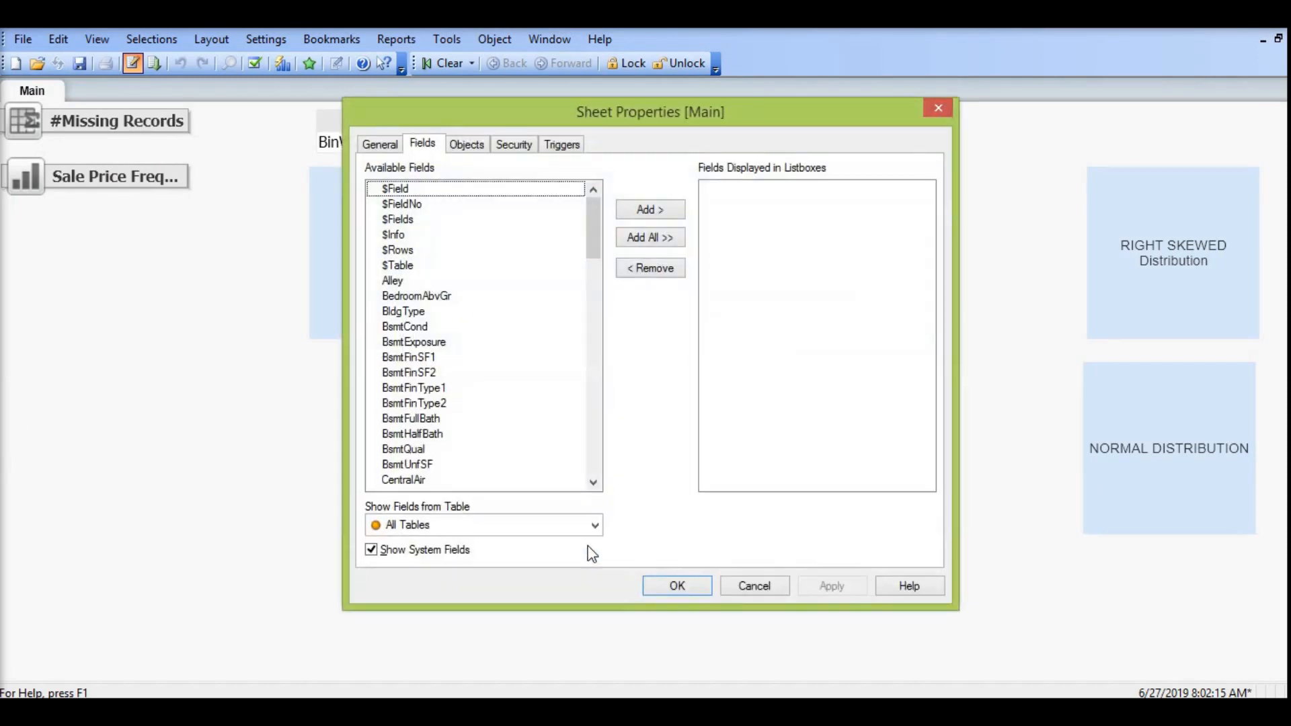
pyautogui.click(685, 582)
# - Remove the "Find Numerical and Categorical data" text object from the Main sheet
pyautogui.rightClick(660, 299)
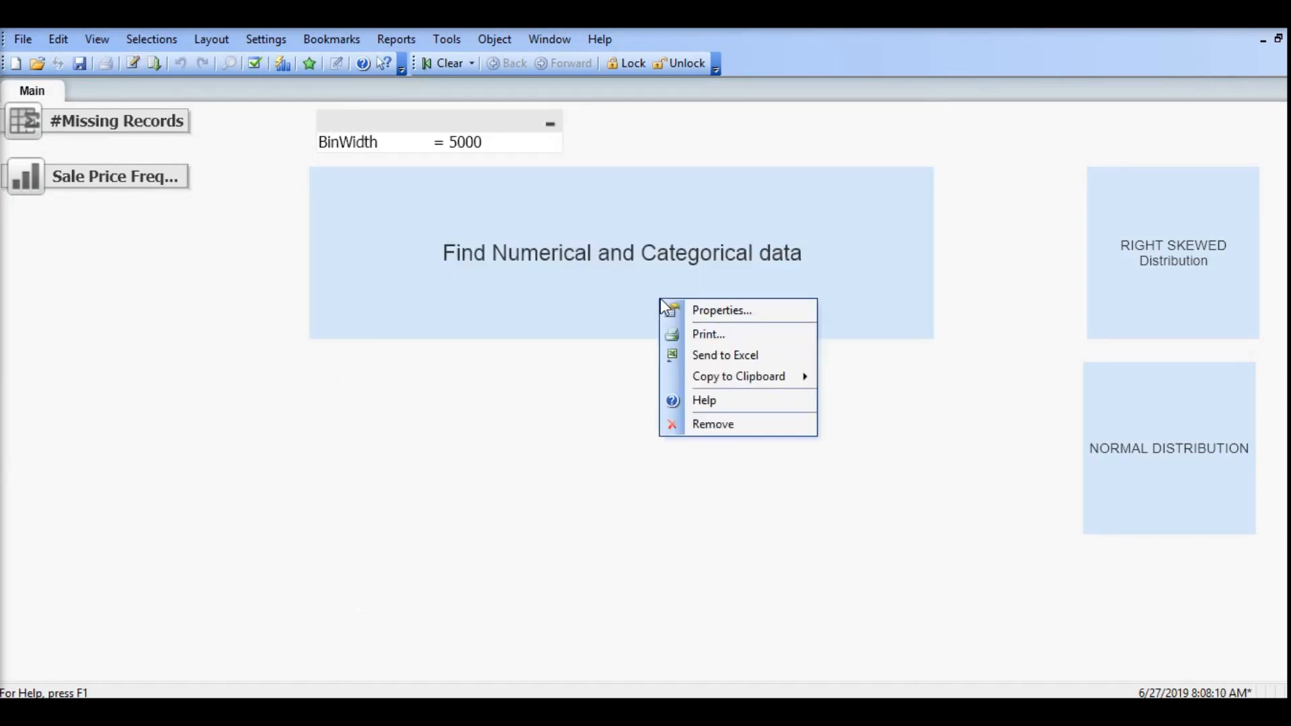
pyautogui.click(700, 425)
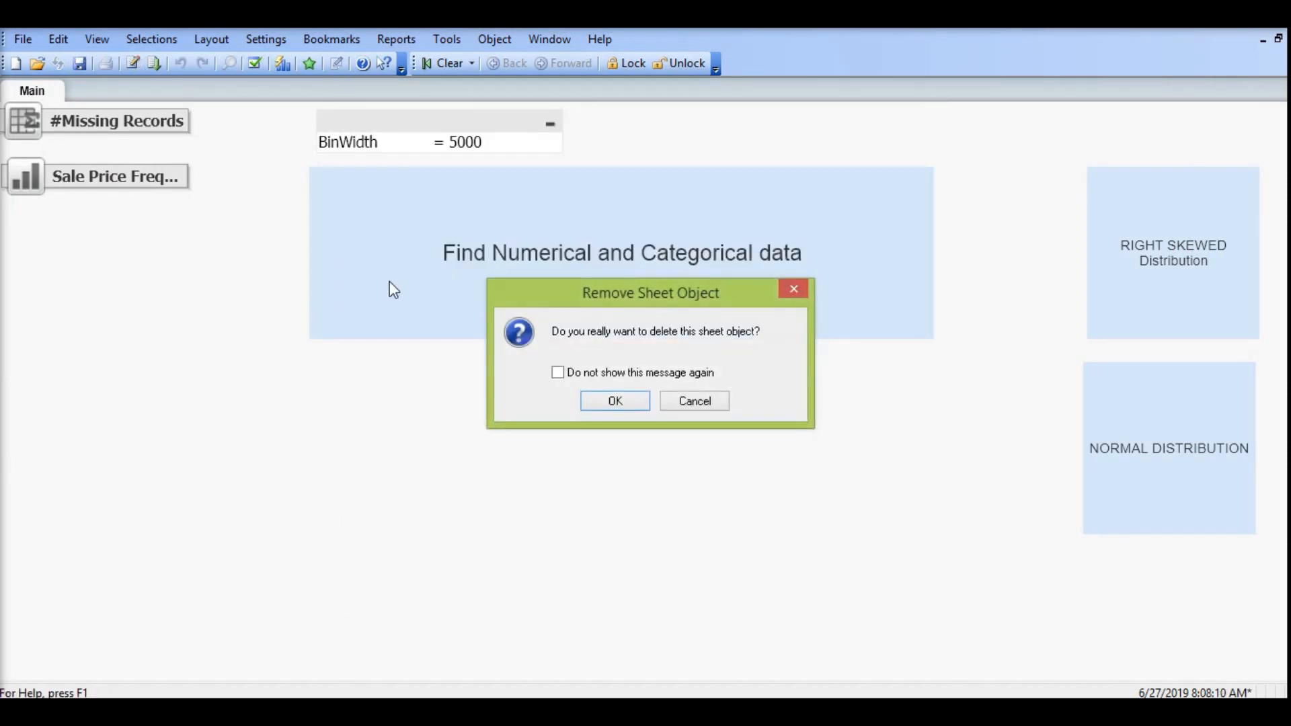
pyautogui.click(628, 401)
# - Create a table box showing the Field_Name and Data_Type fields from the Null_Count table
pyautogui.rightClick(321, 240)
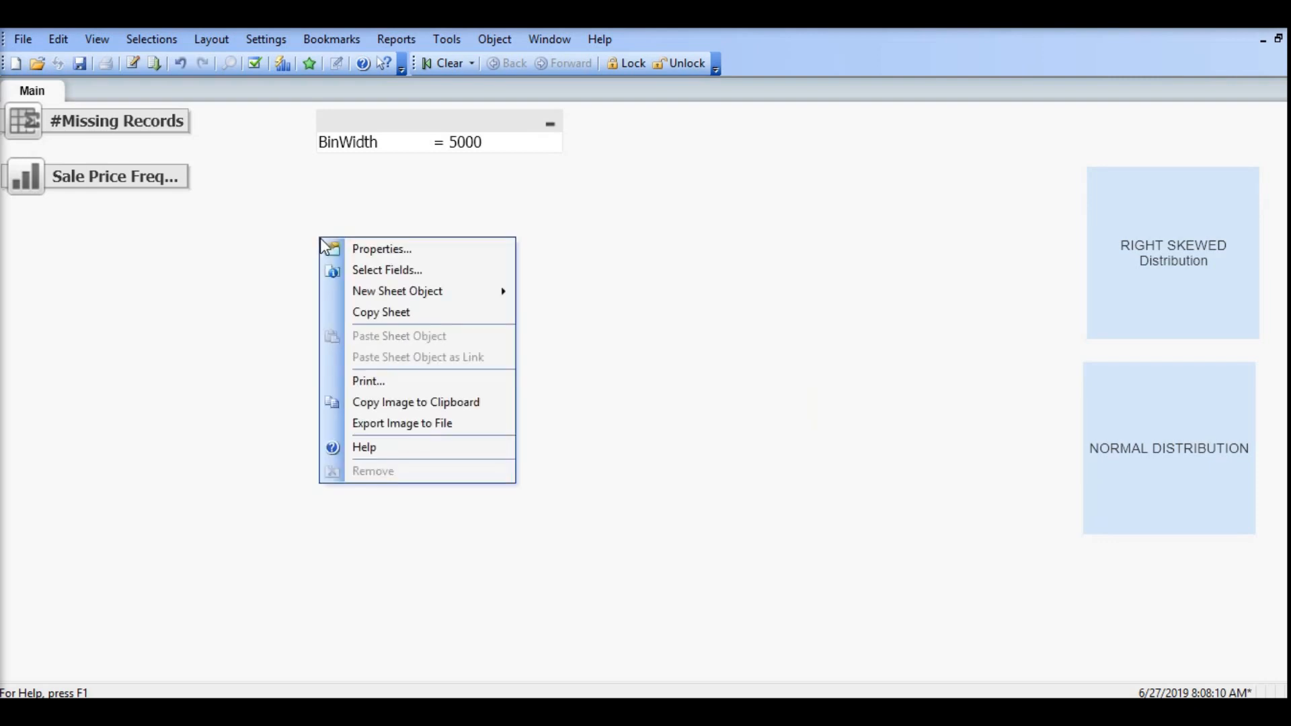
pyautogui.moveTo(434, 299)
pyautogui.click(619, 363)
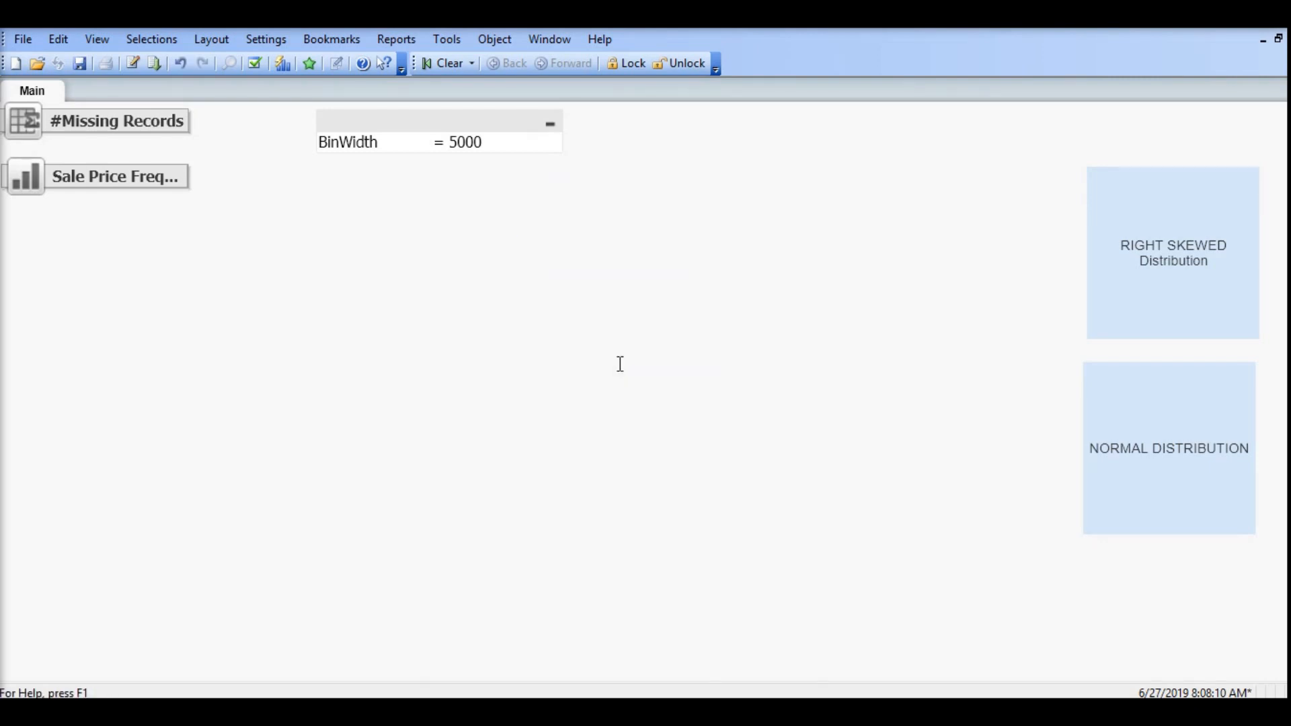
pyautogui.click(440, 504)
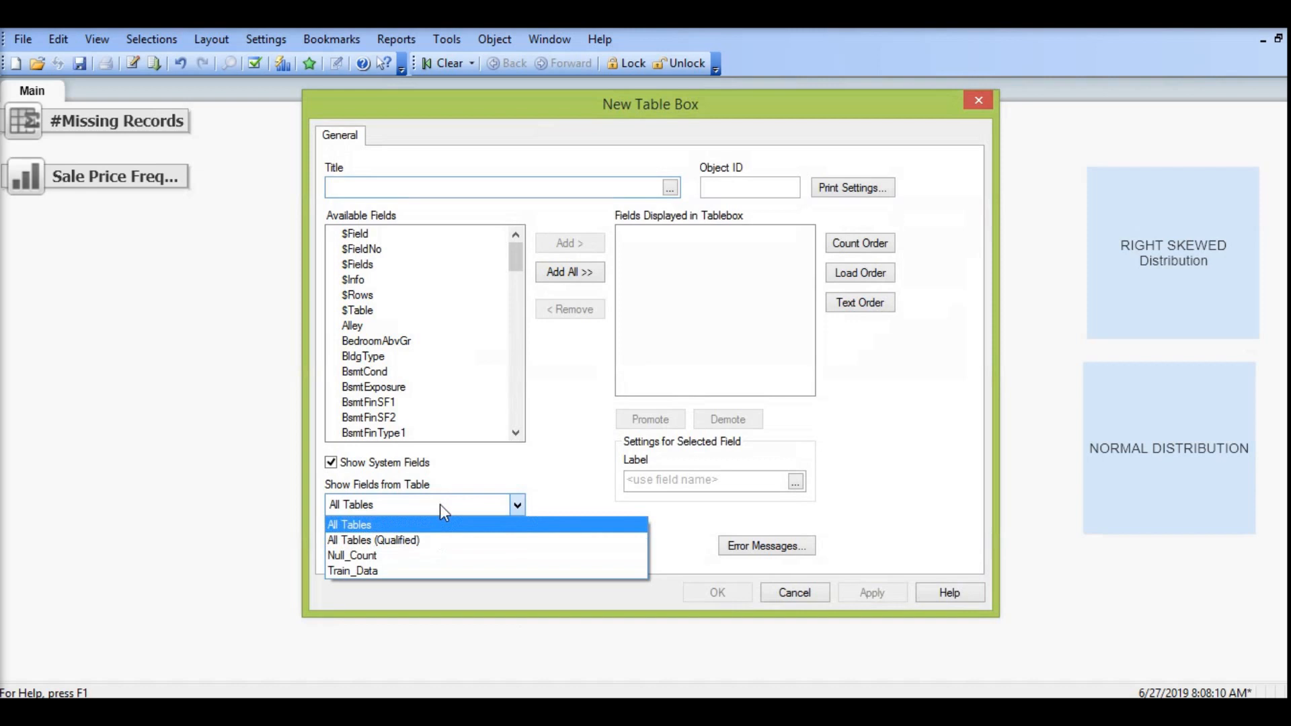
pyautogui.click(423, 556)
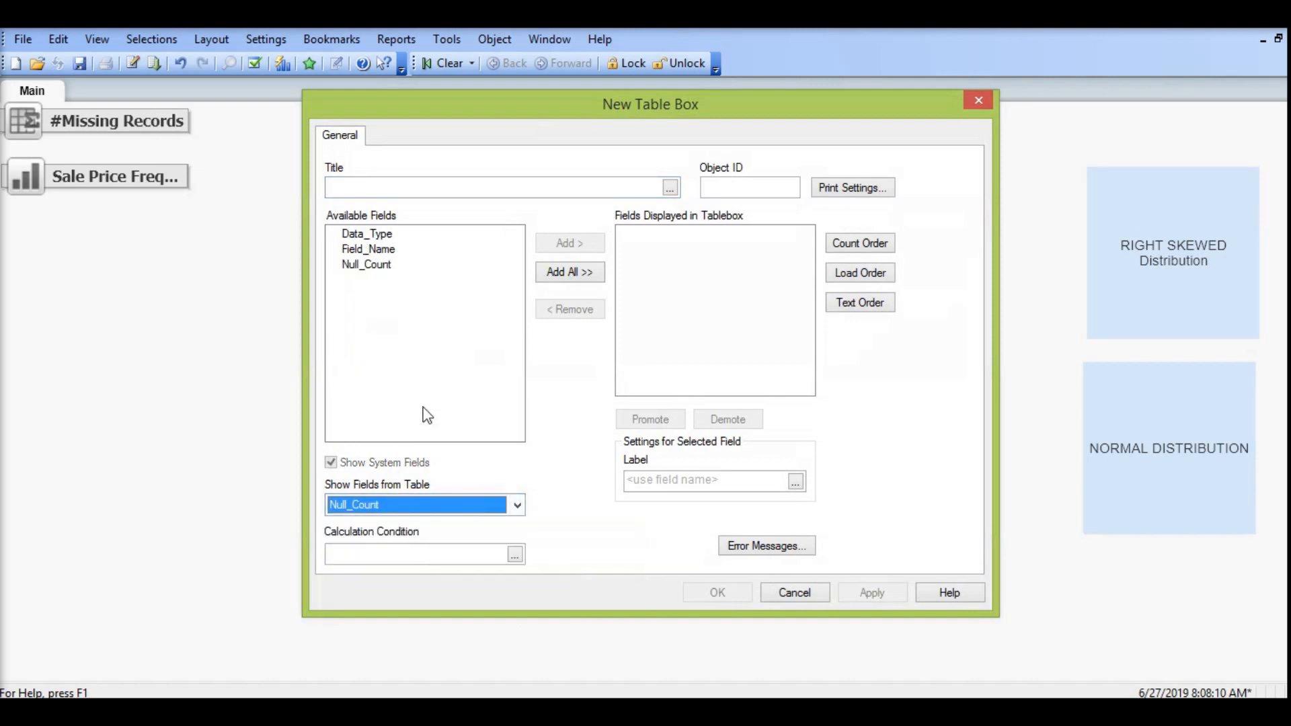
pyautogui.doubleClick(385, 251)
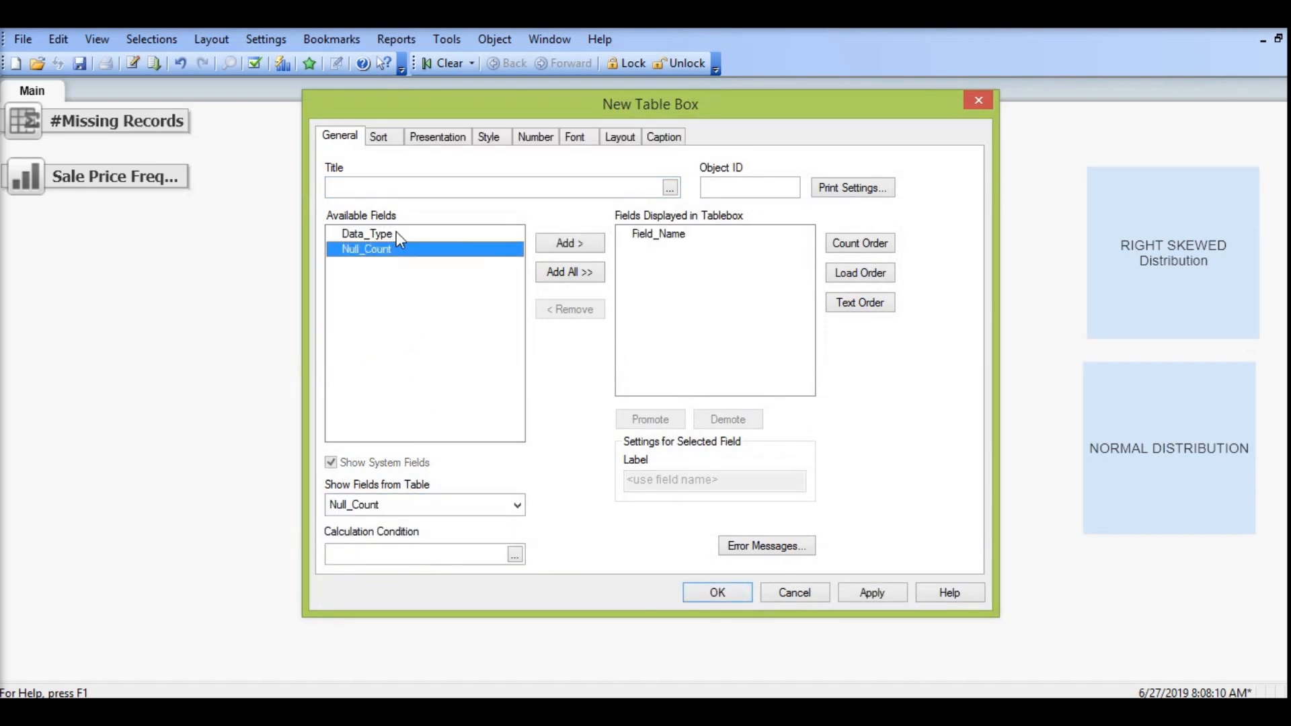
pyautogui.doubleClick(396, 235)
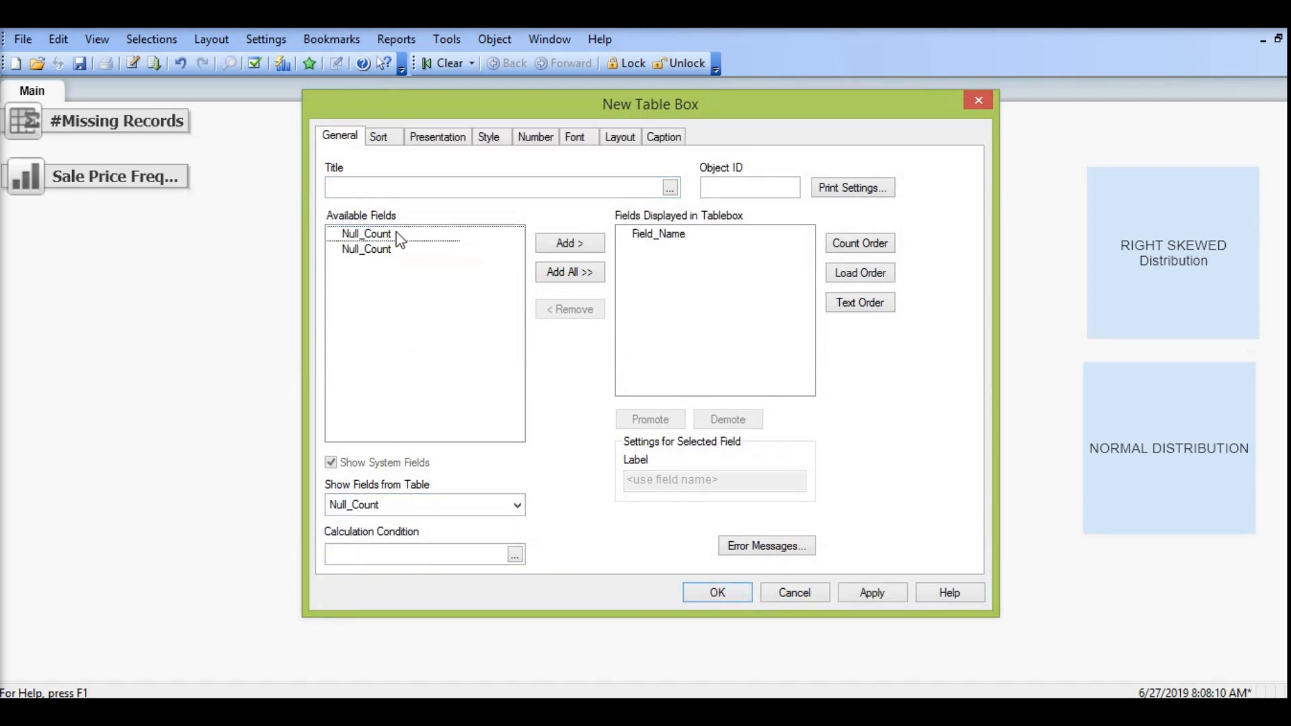
pyautogui.click(718, 593)
# - Place the new table box just below the BinWidth box with a wider Data_Type column, and sort its rows by Data_Type
pyautogui.moveTo(395, 257); pyautogui.dragTo(371, 188)
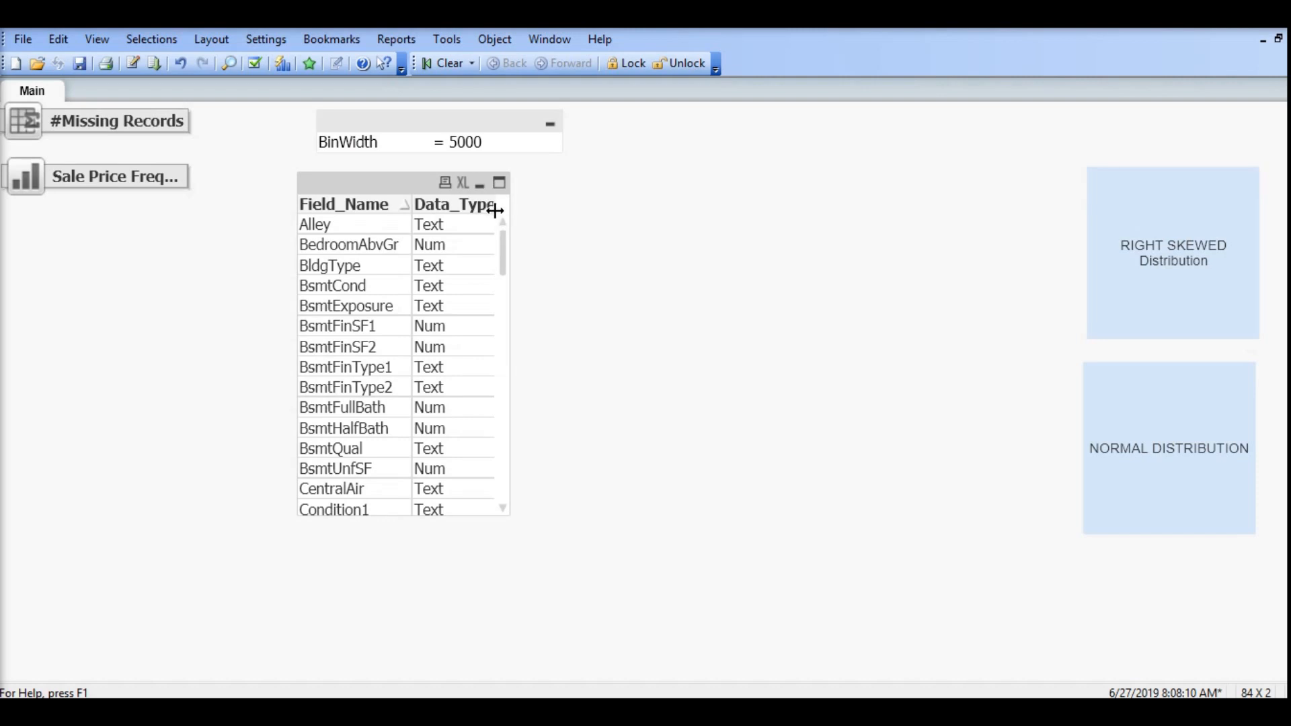
pyautogui.moveTo(574, 219); pyautogui.dragTo(576, 221)
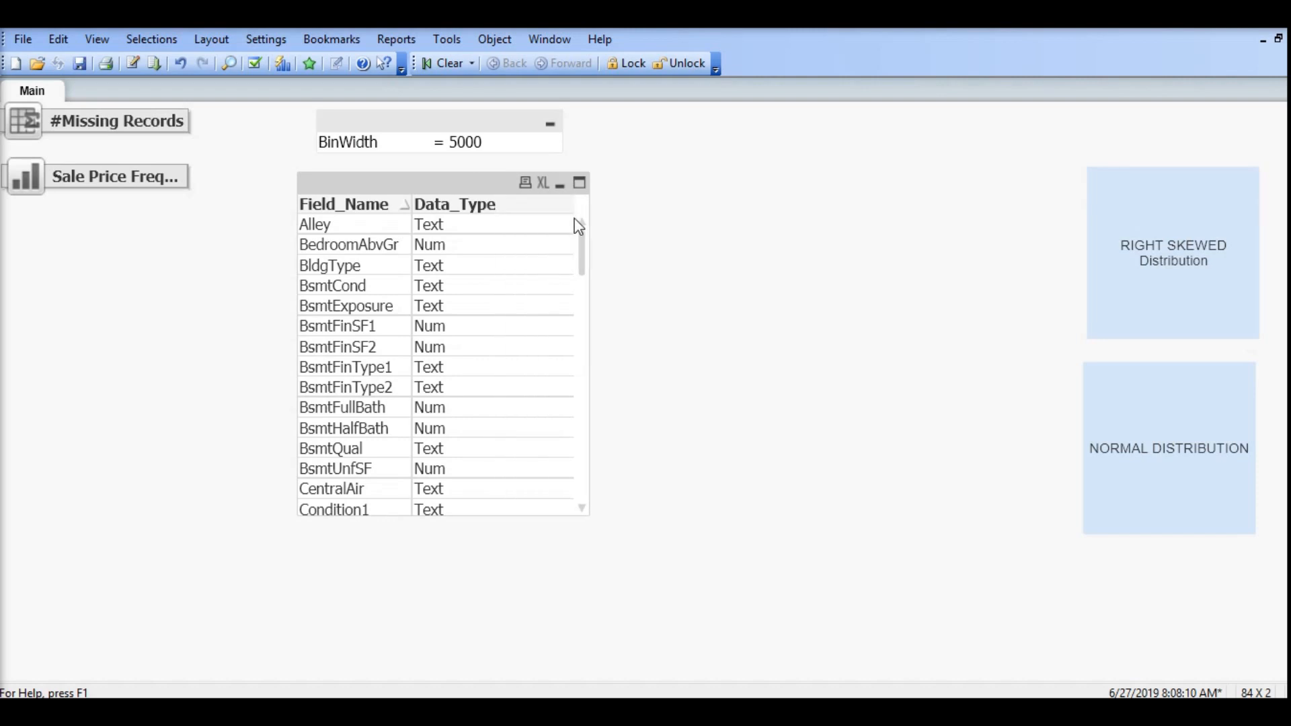
pyautogui.click(474, 215)
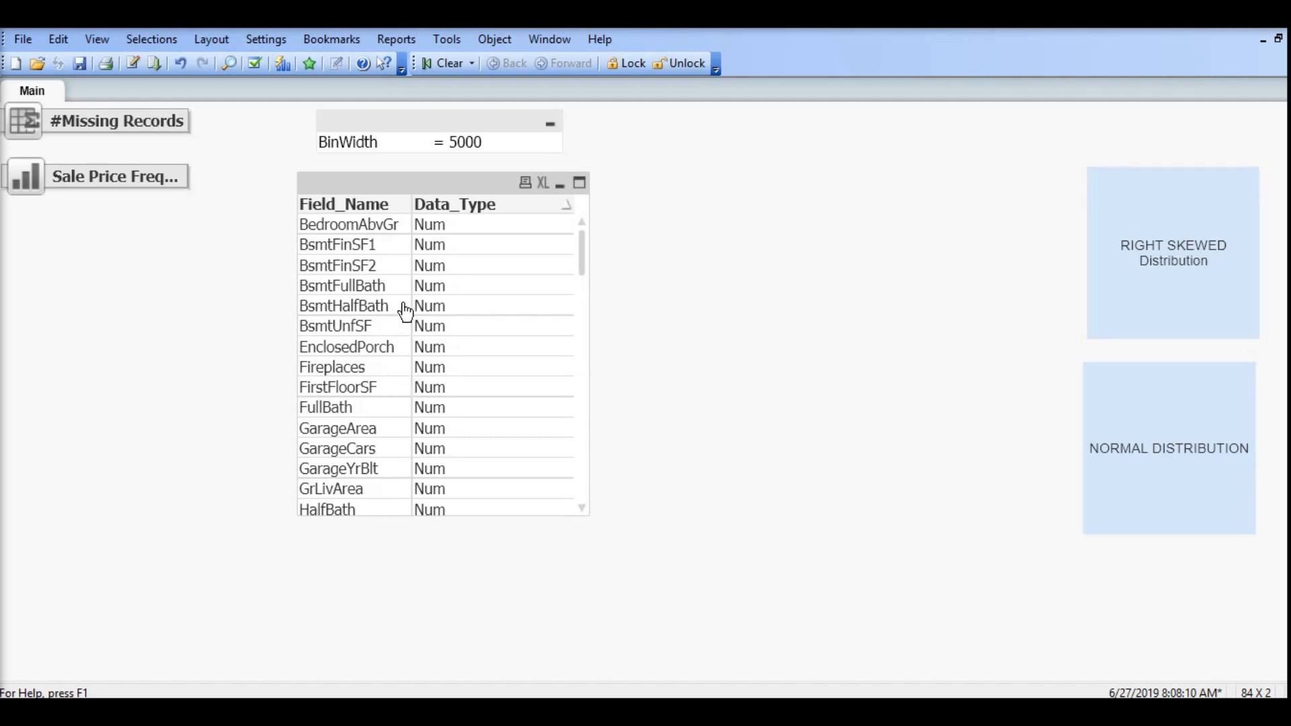
pyautogui.moveTo(583, 243); pyautogui.dragTo(587, 493)
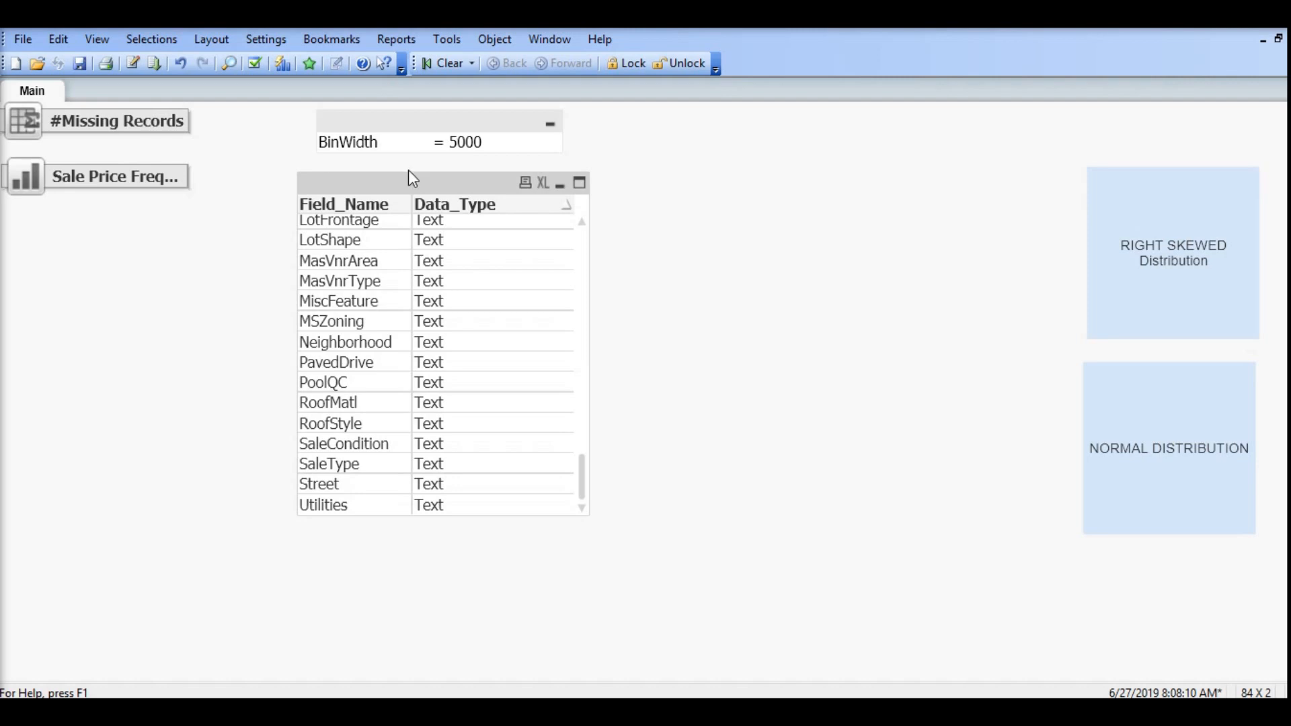
# - Add a text object beside the table box with the expression =count(Field_Name)
pyautogui.rightClick(682, 222)
pyautogui.moveTo(814, 275)
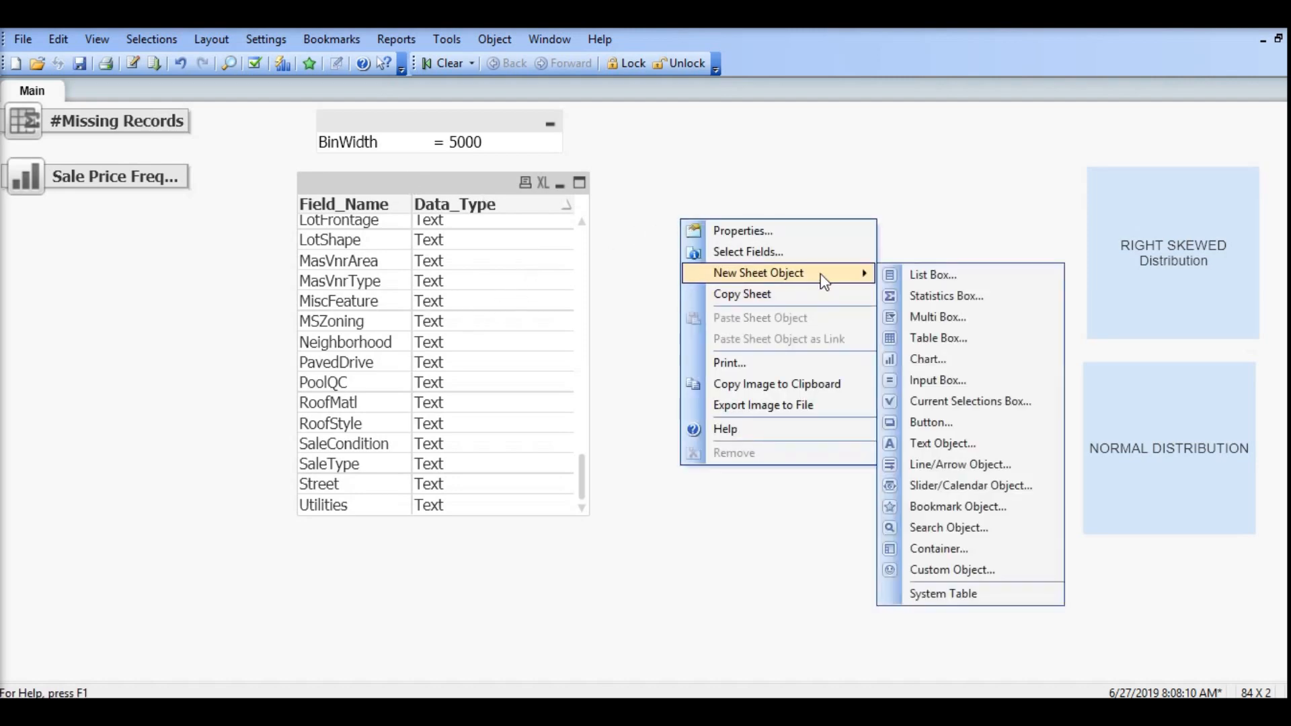
pyautogui.click(954, 446)
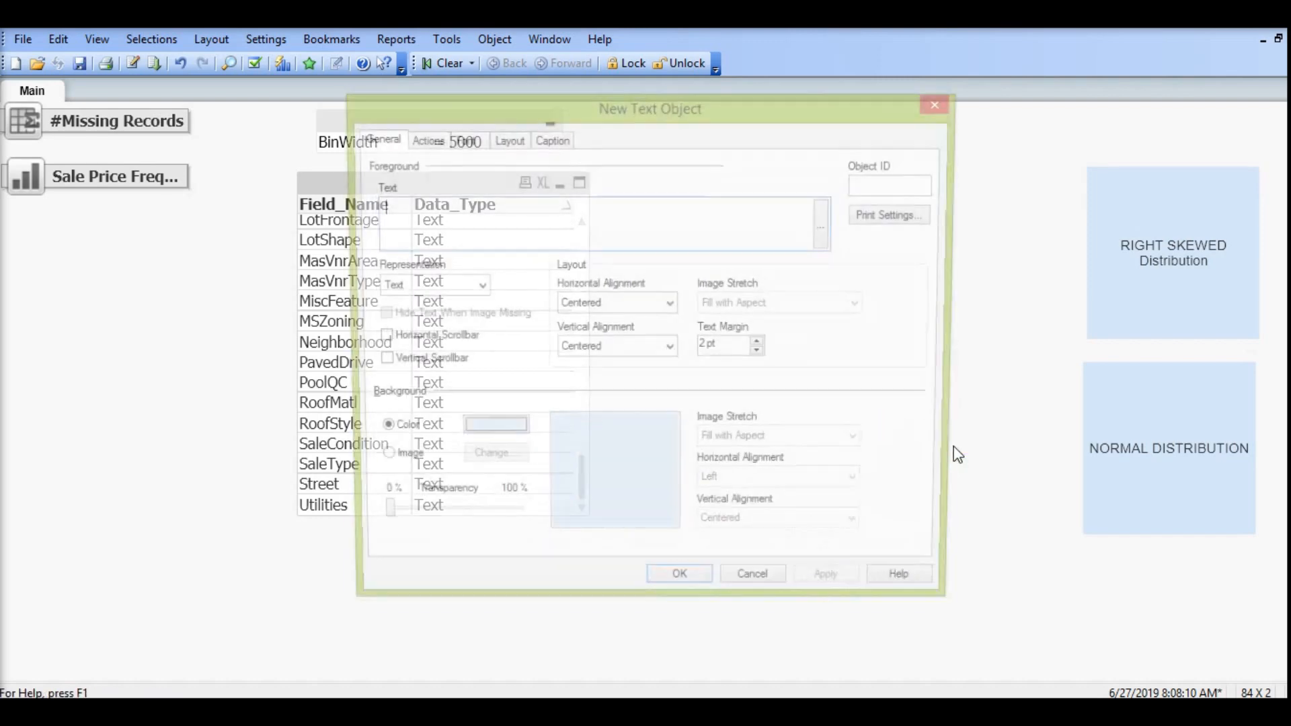
pyautogui.write('=count(')
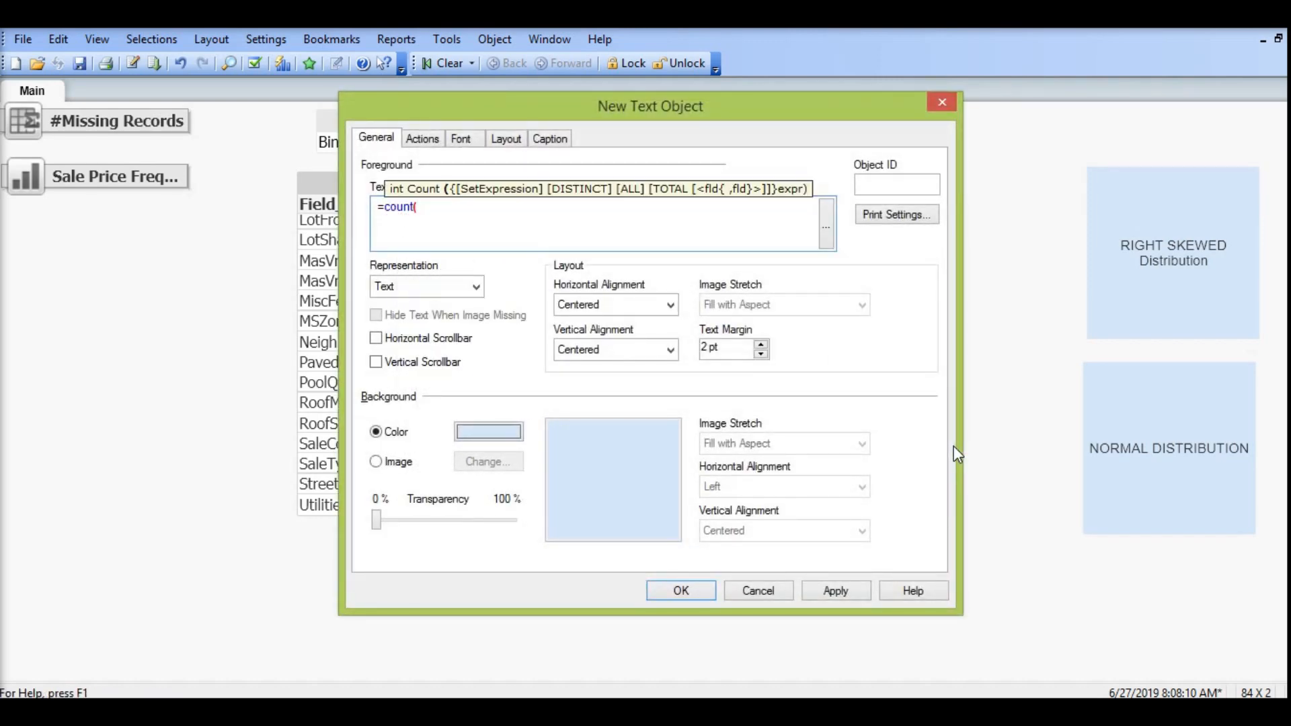
pyautogui.write('Field_Name')
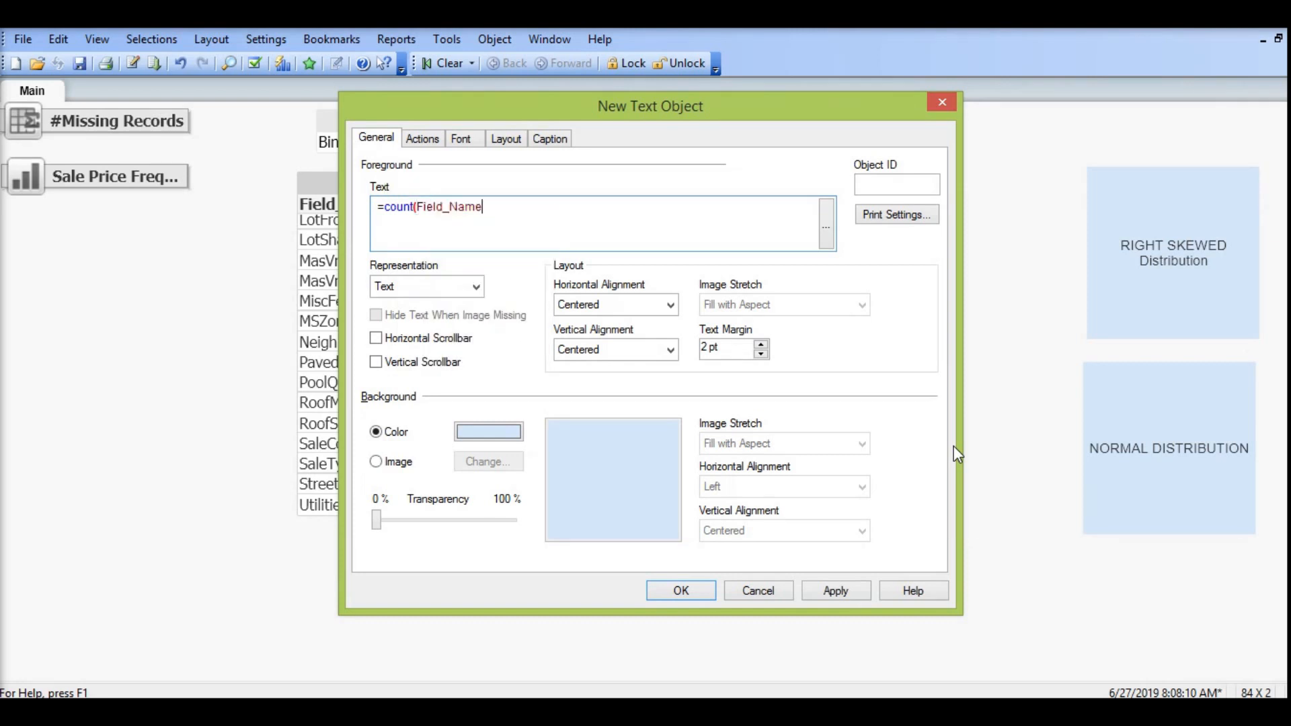
pyautogui.write(')')
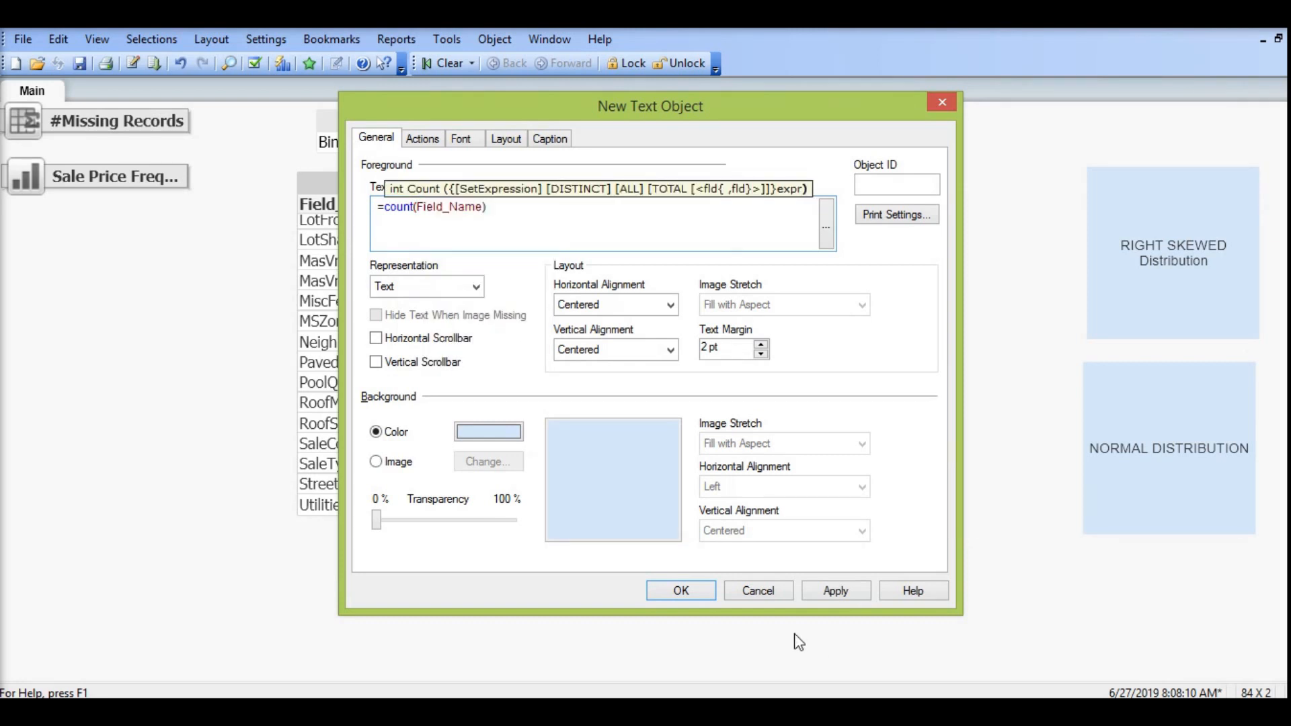
pyautogui.click(704, 587)
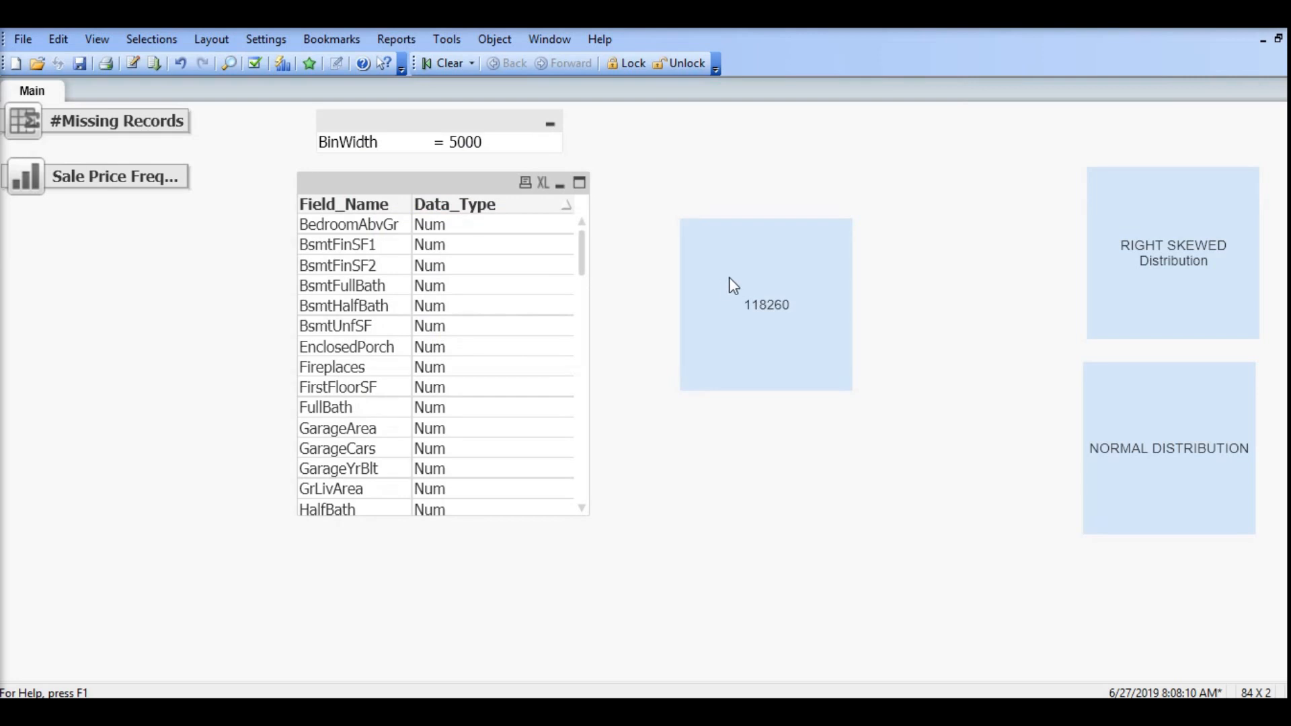
# - Change the new text object's expression to =count(distinct Field_Name)
pyautogui.rightClick(769, 283)
pyautogui.click(834, 290)
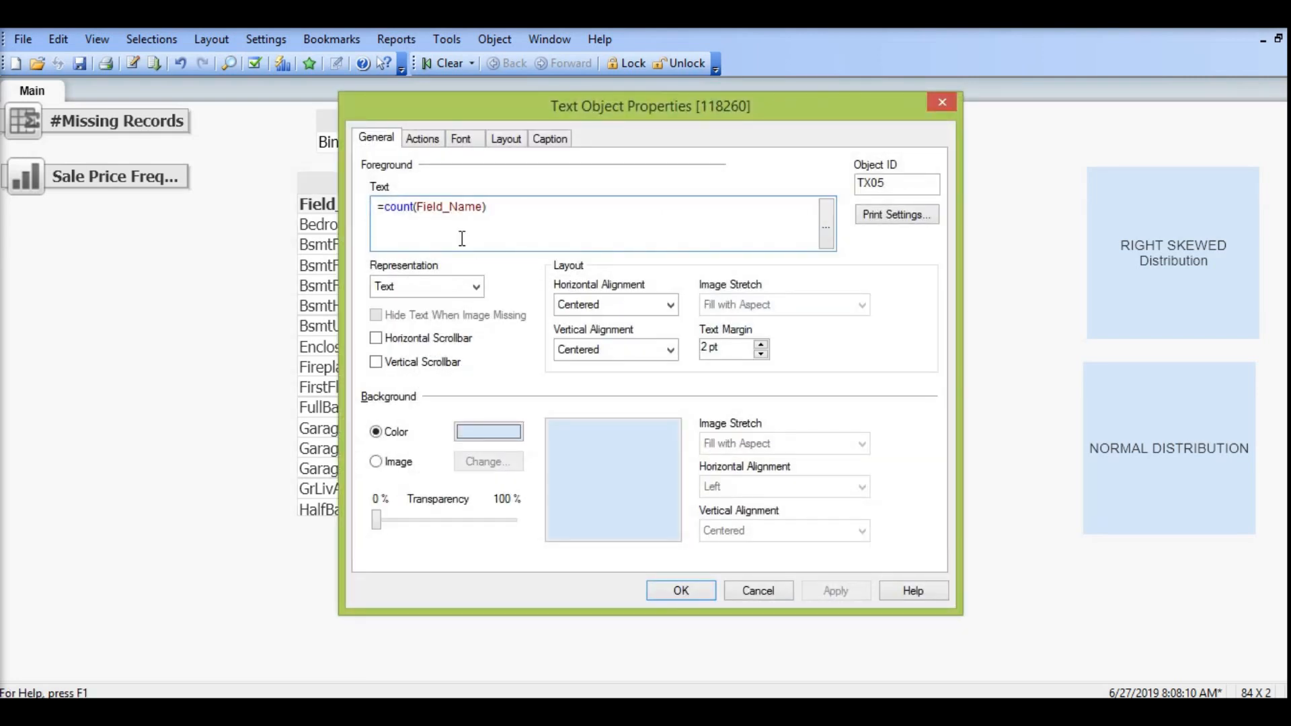
pyautogui.click(416, 207)
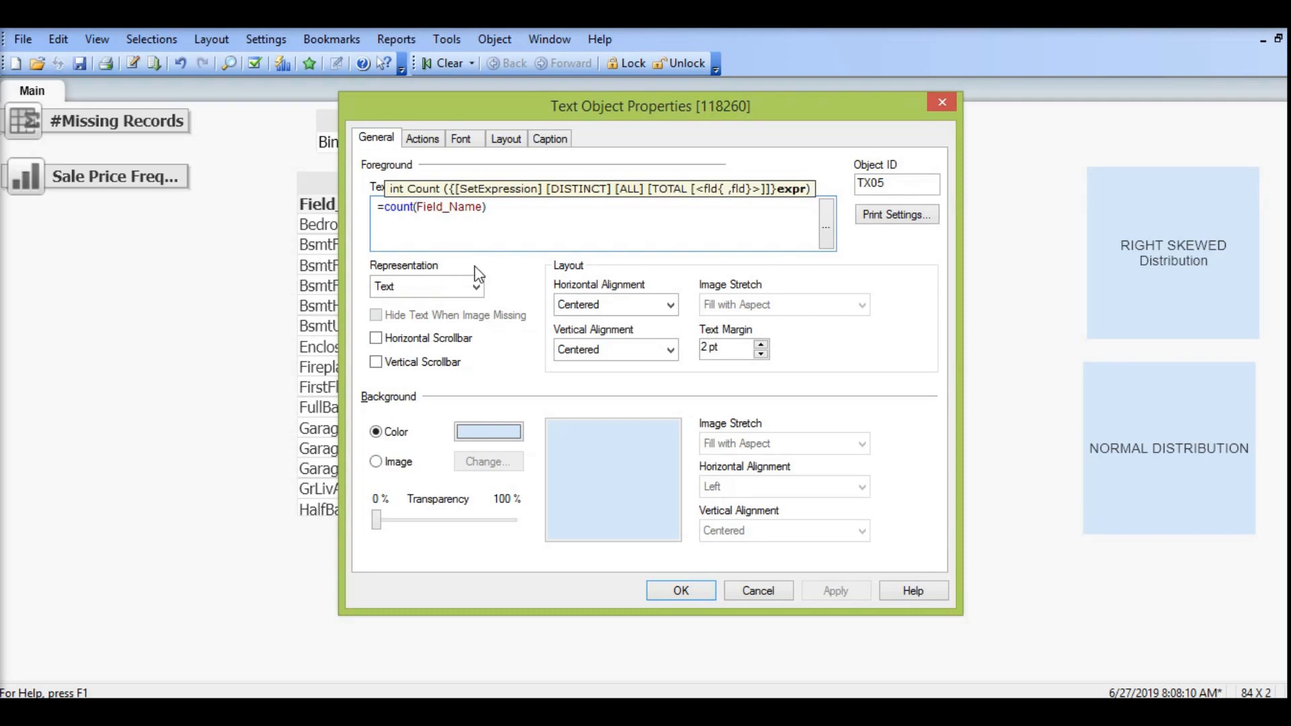
pyautogui.write('distinct')
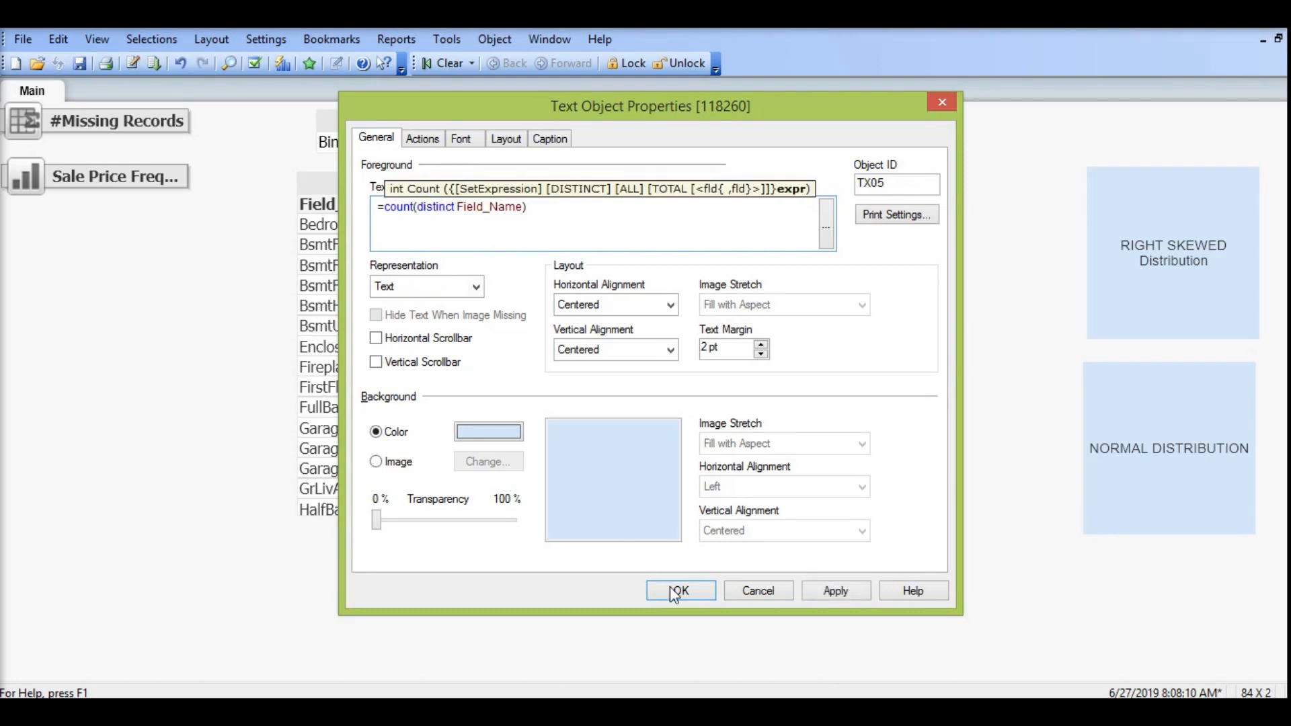
pyautogui.click(674, 592)
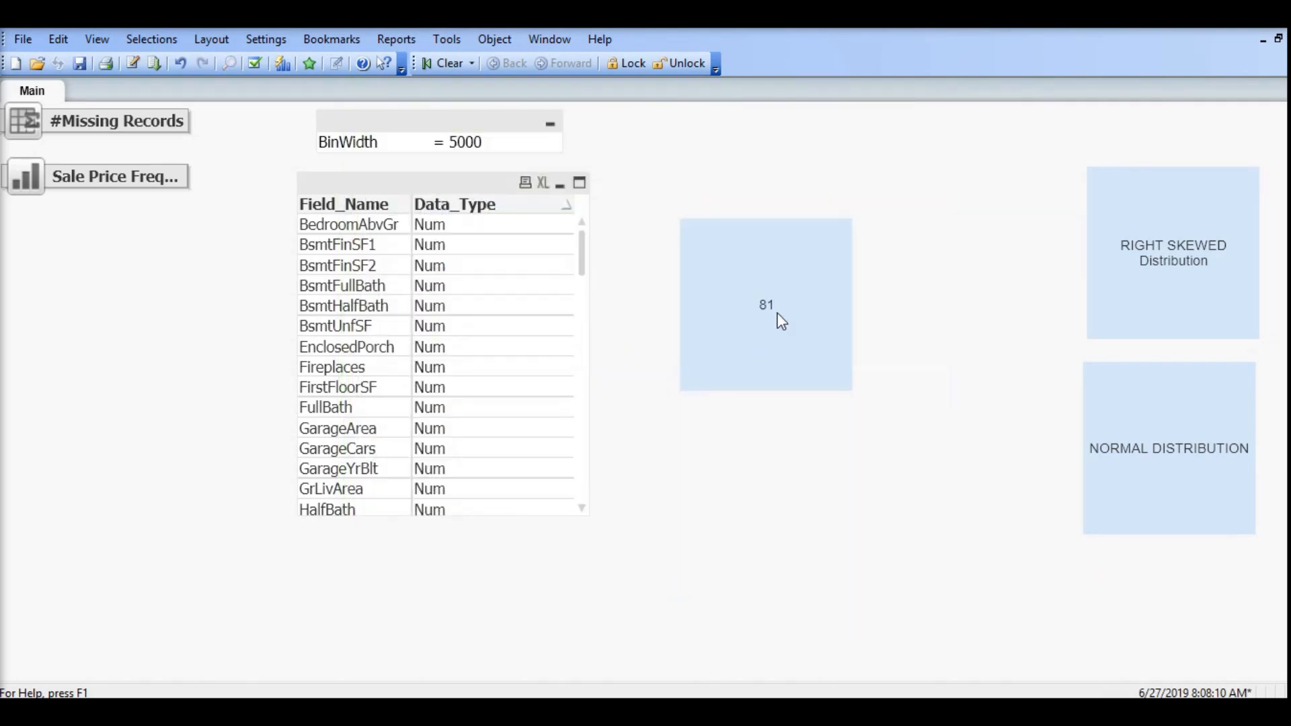
# - Remove the text object with the distinct field count from the sheet
pyautogui.rightClick(778, 315)
pyautogui.click(810, 439)
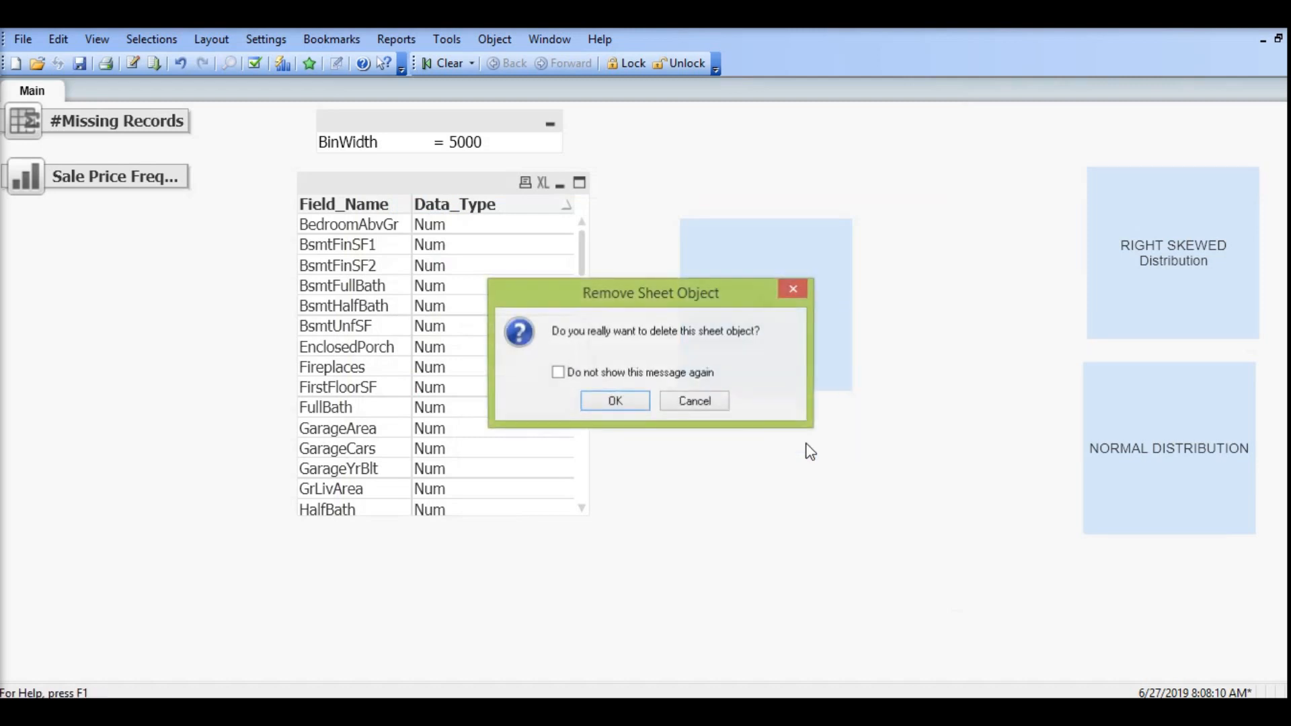
pyautogui.click(630, 403)
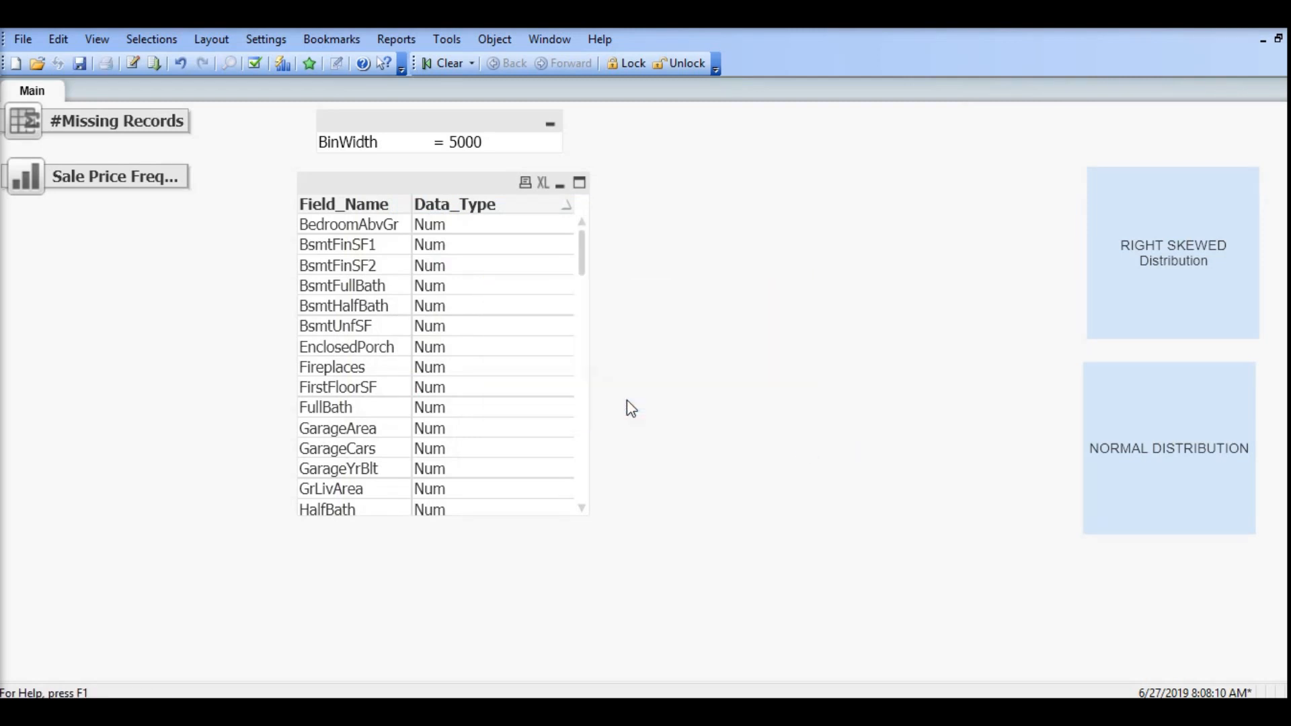
# - Filter the table box to GarageYrBlt to check its data types, clear the selection, and review the remaining fields
pyautogui.click(415, 187)
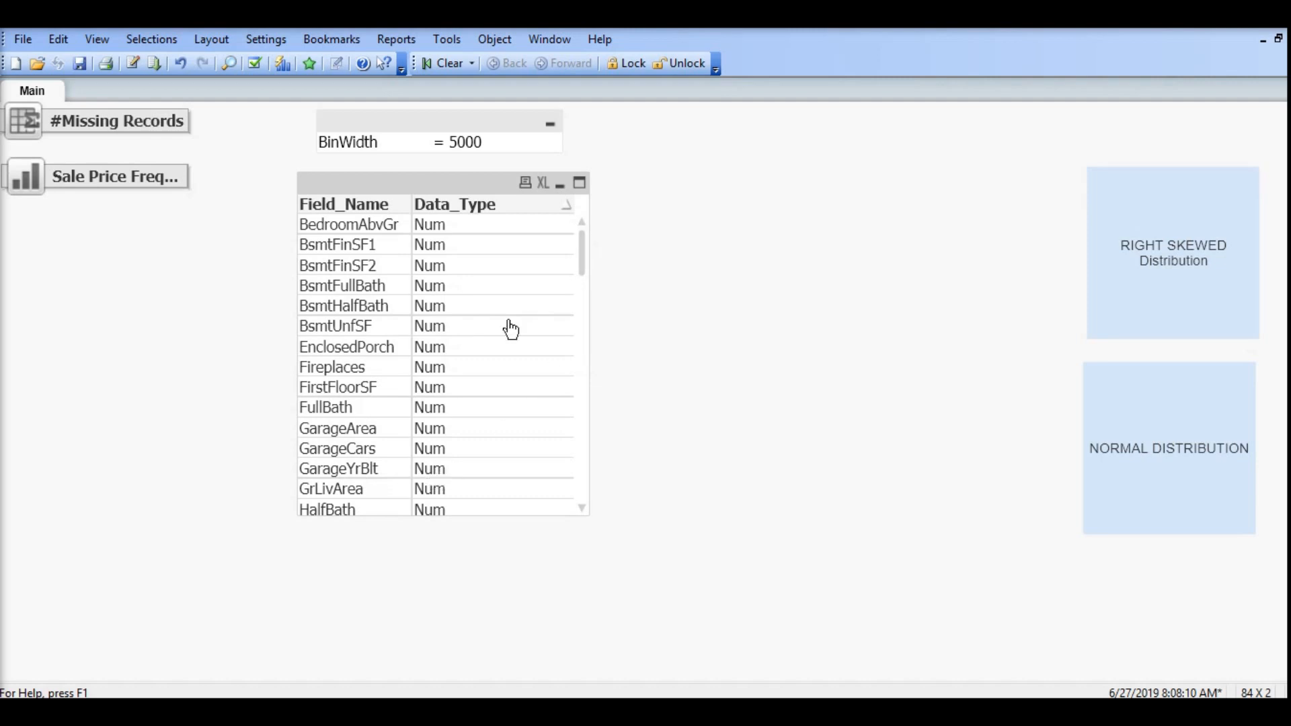
pyautogui.click(364, 471)
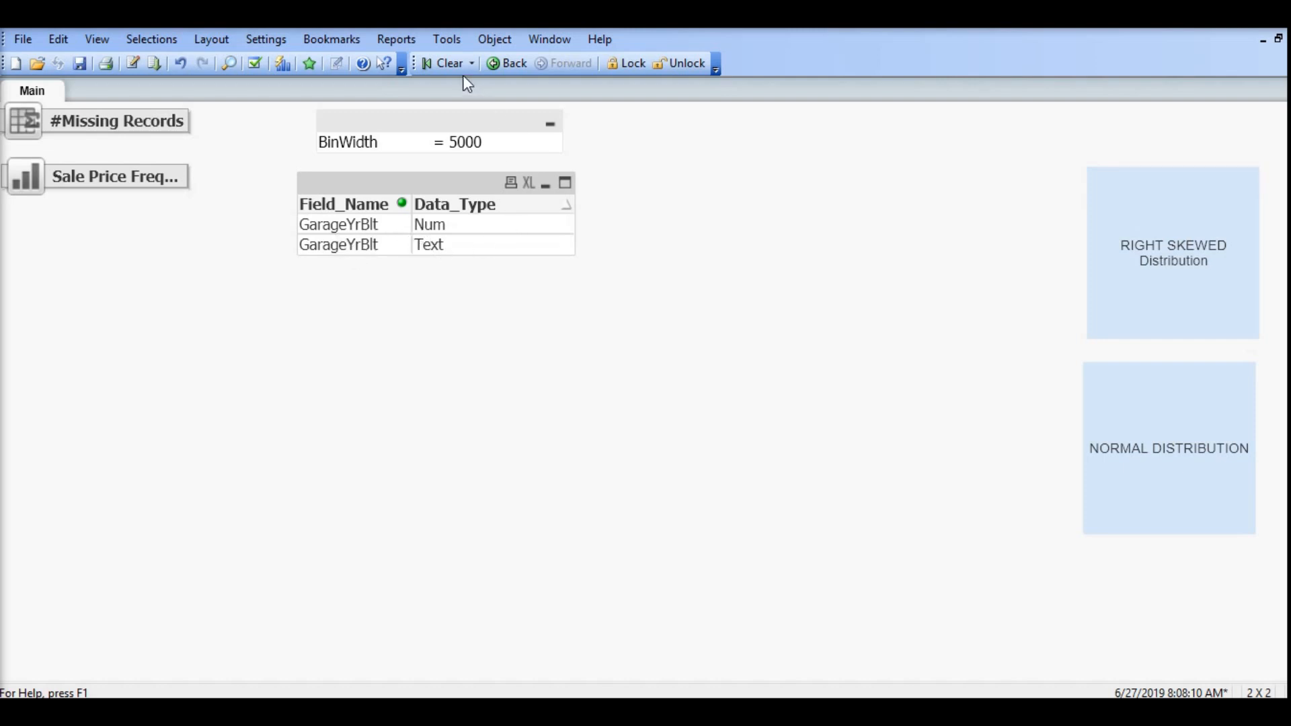
pyautogui.click(446, 64)
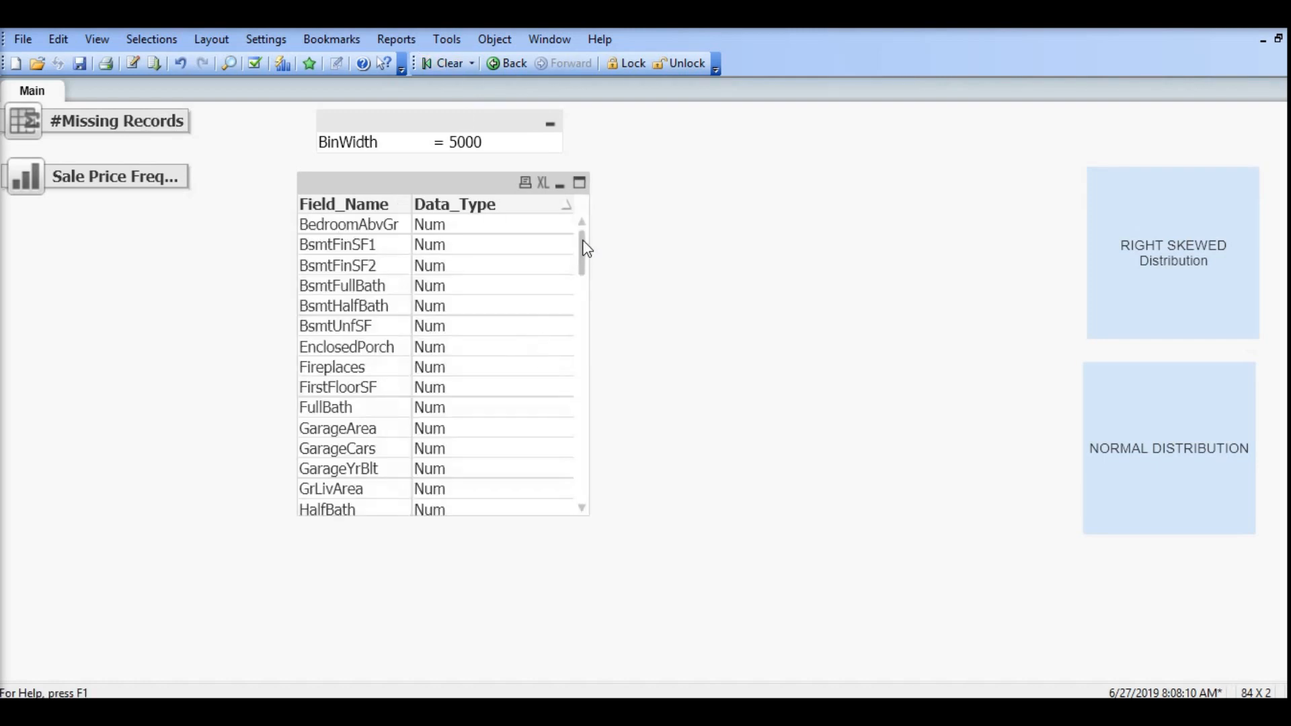
pyautogui.moveTo(583, 243); pyautogui.dragTo(582, 478)
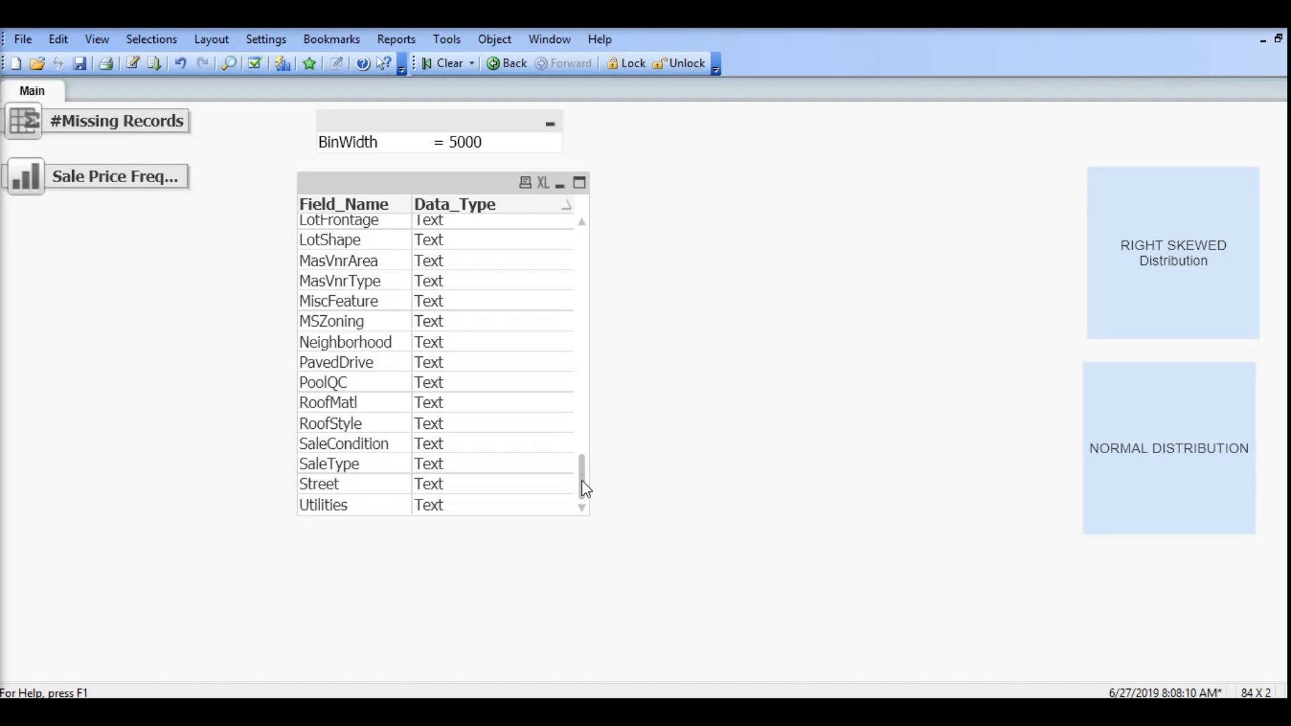
# - Minimize the table box and place it under the minimized Sale Price Freq... chart, widened to match it
pyautogui.click(562, 189)
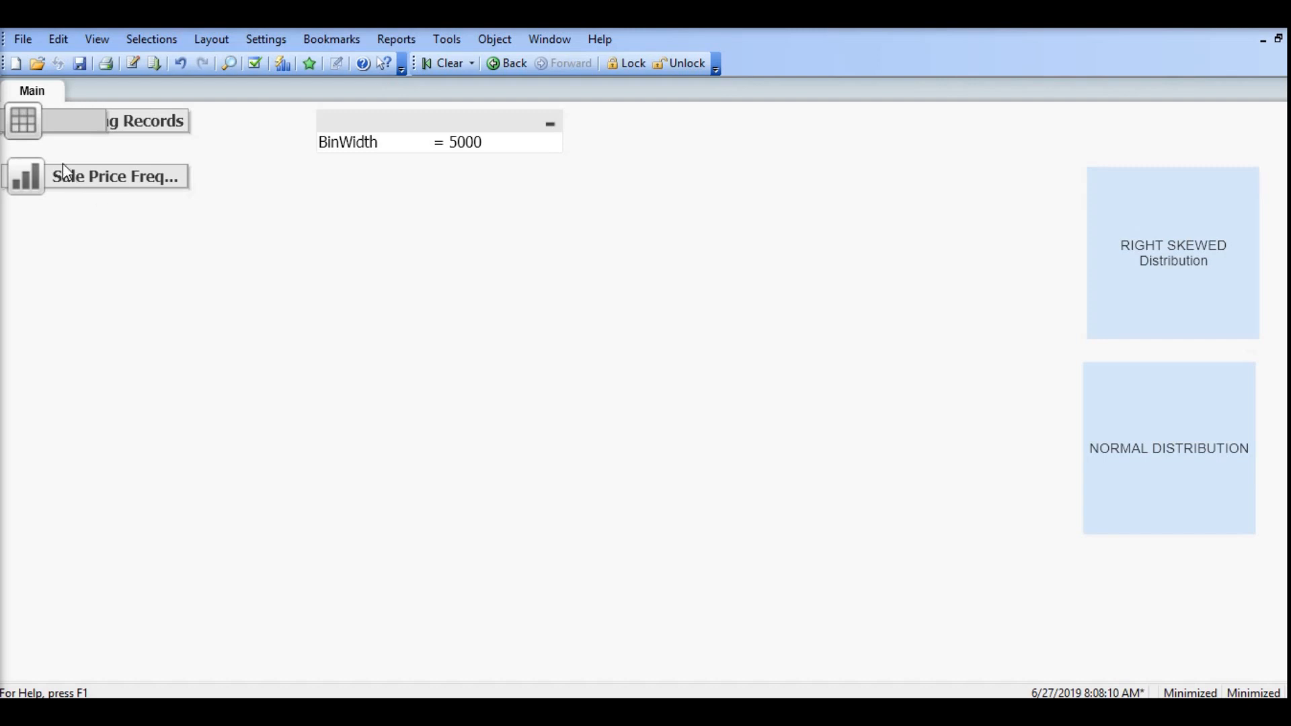
pyautogui.moveTo(24, 128); pyautogui.dragTo(27, 234)
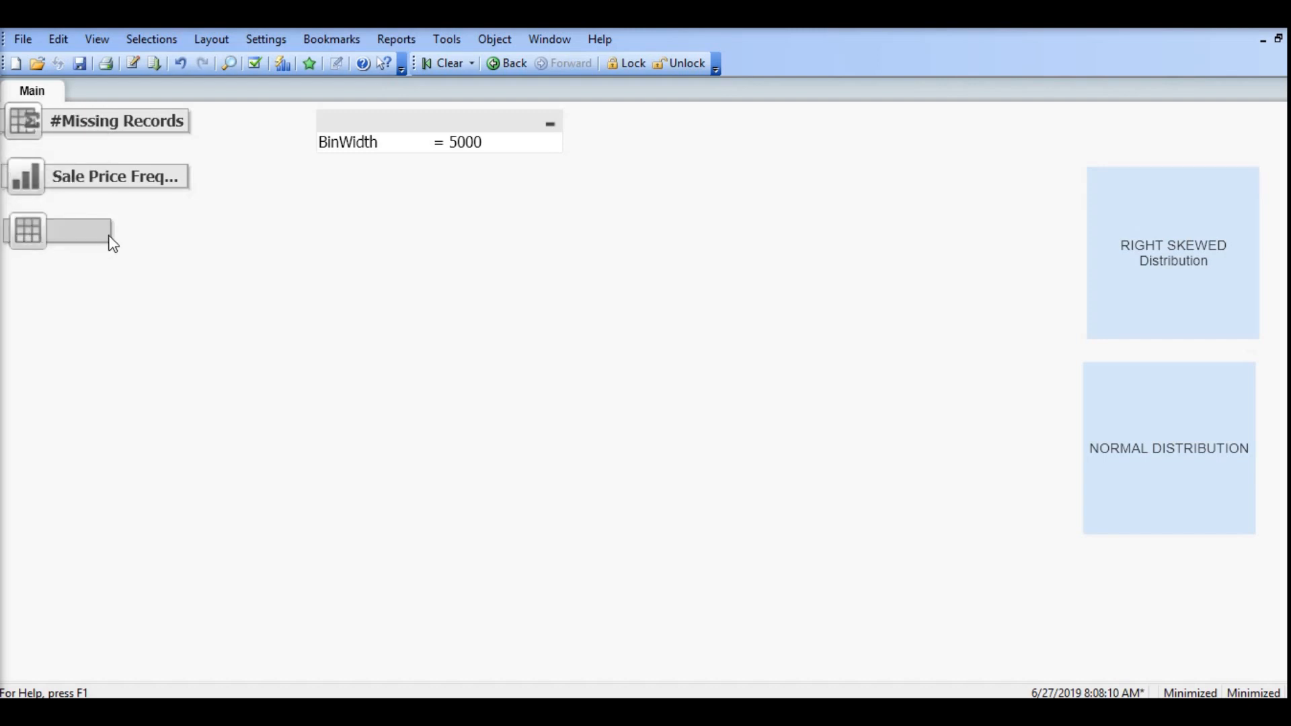
pyautogui.moveTo(113, 230); pyautogui.dragTo(191, 234)
# - Set the minimized table box's title to "Num vs Cat"
pyautogui.rightClick(176, 240)
pyautogui.click(189, 245)
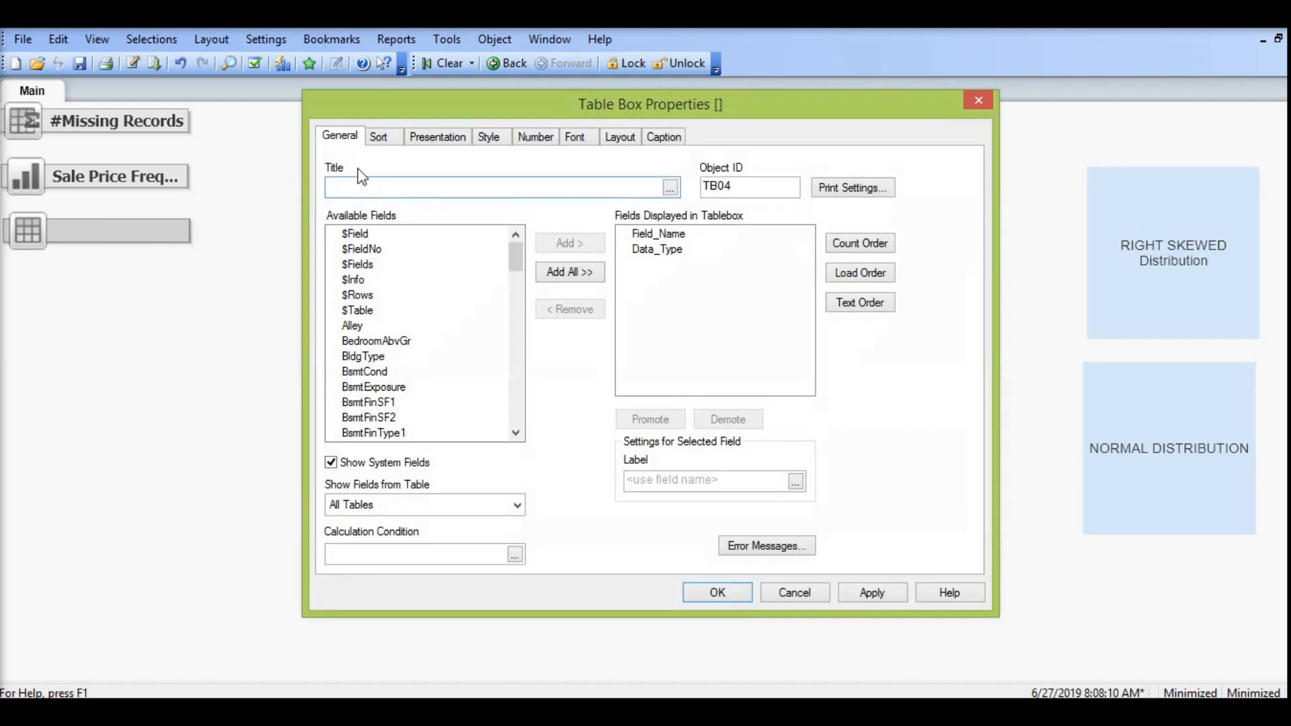
pyautogui.write('Num vs Cat')
pyautogui.click(728, 598)
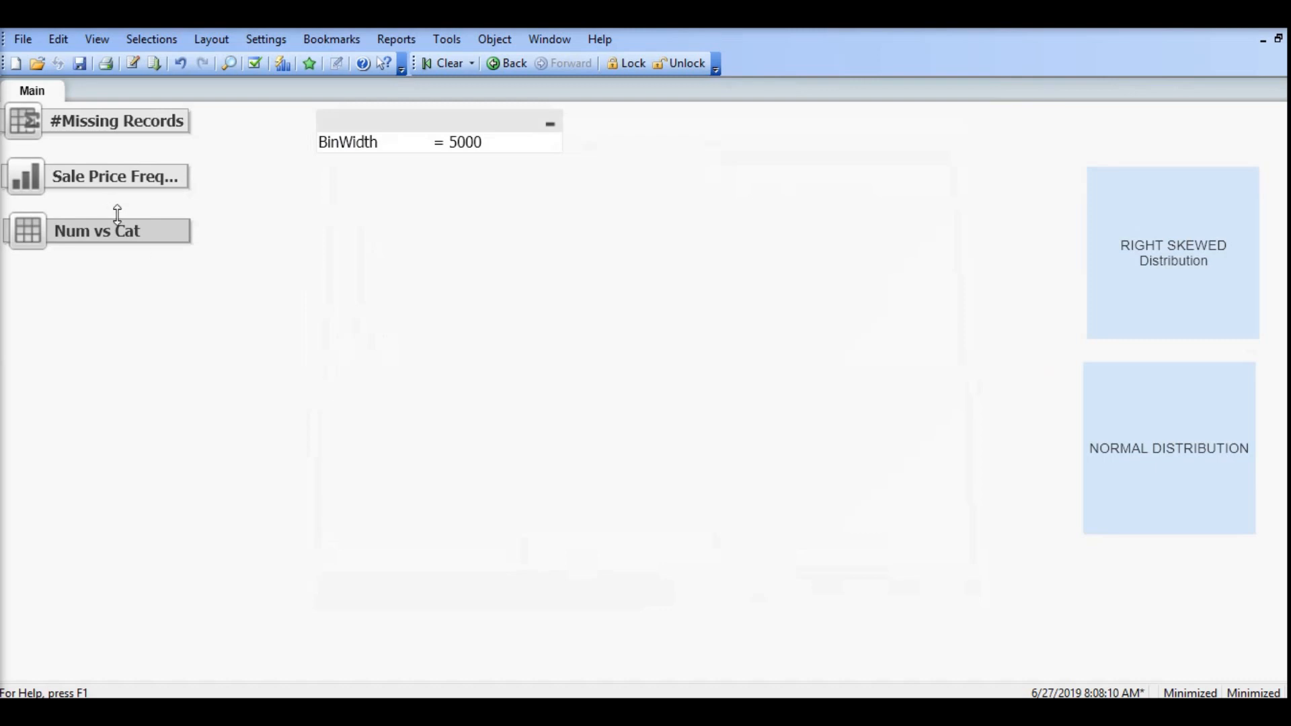